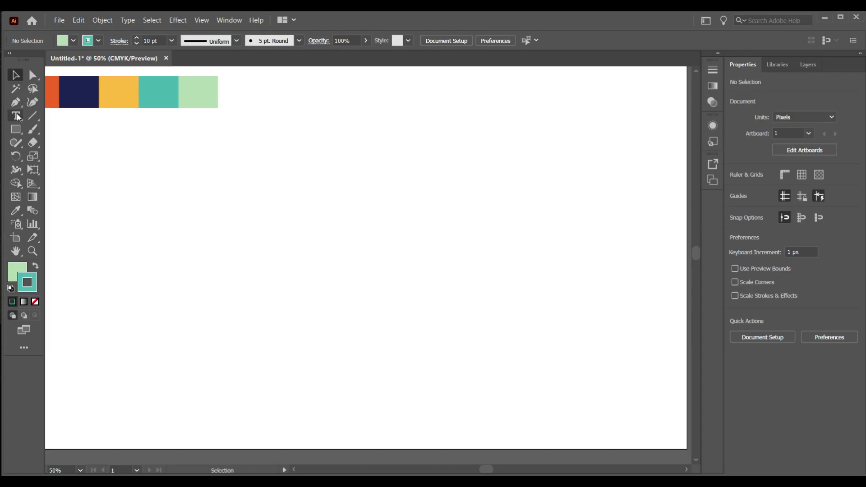
- Type the word 'Retro' as point text on the artboard
{"action": "left_click", "coordinate": [16, 116]}
{"action": "left_click", "coordinate": [277, 180]}
{"action": "type", "text": "Retro"}
{"action": "key", "text": "Escape"}
- Scale Retro up to about 254 pt and move it toward the artboard centre
{"action": "left_click_drag", "start_coordinate": [291, 186], "coordinate": [474, 324]}
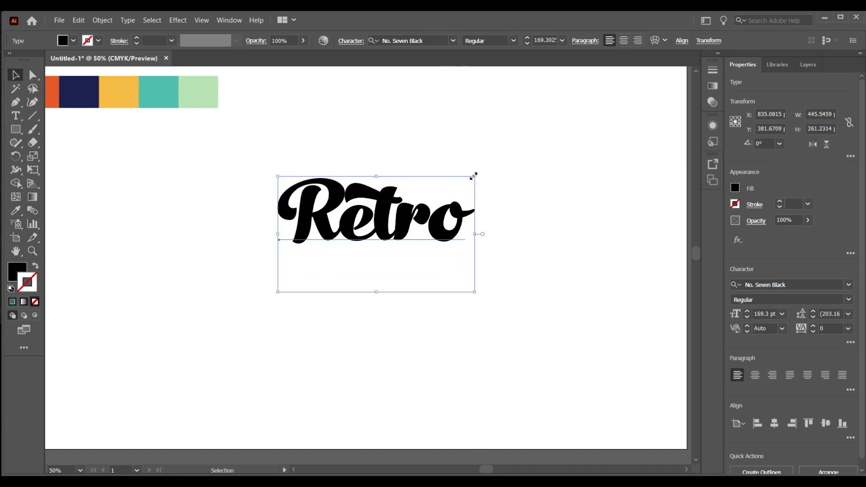
{"action": "left_click_drag", "start_coordinate": [474, 176], "coordinate": [603, 121]}
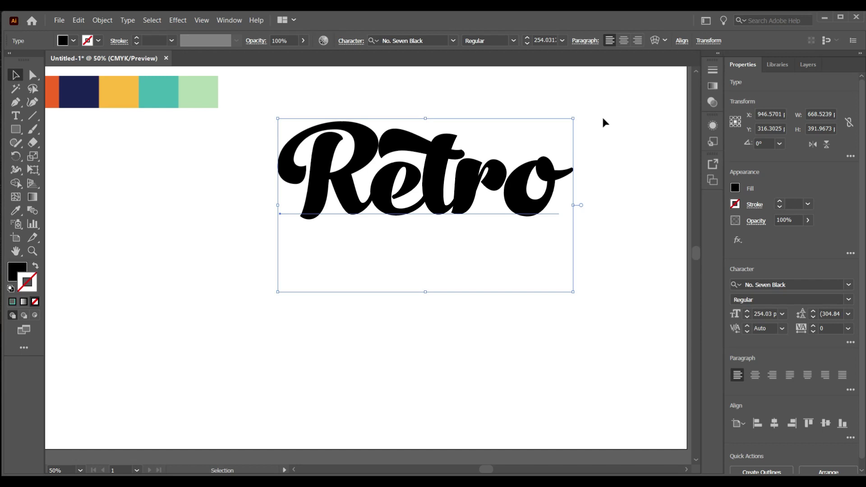
{"action": "left_click_drag", "start_coordinate": [444, 157], "coordinate": [377, 224]}
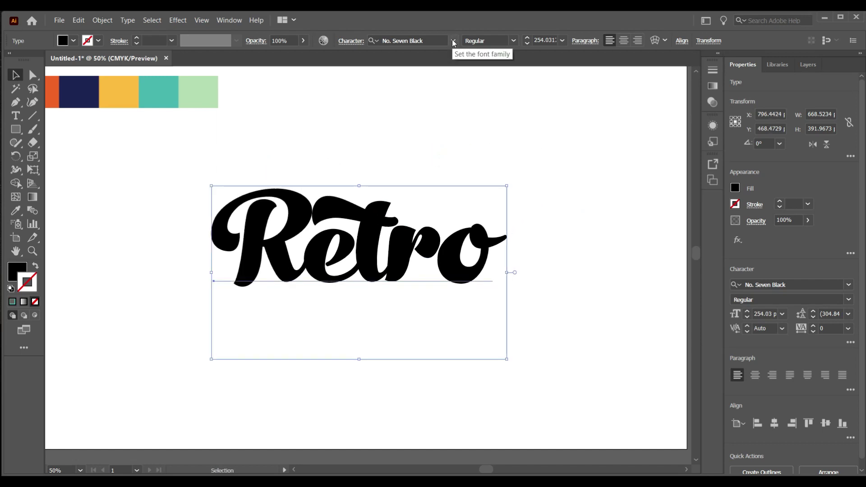
{"action": "left_click_drag", "start_coordinate": [506, 186], "coordinate": [543, 167]}
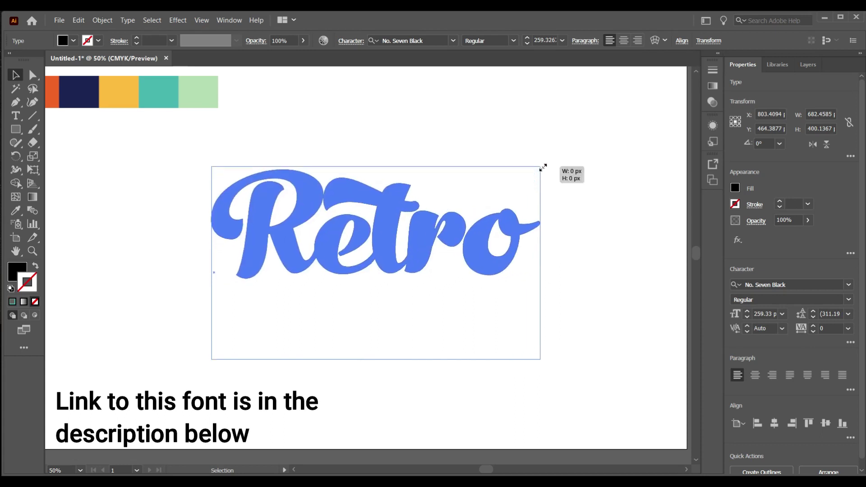
- Shear Retro by -7° on the vertical axis, keeping the text selected
{"action": "left_click", "coordinate": [102, 20]}
{"action": "mouse_move", "coordinate": [120, 33]}
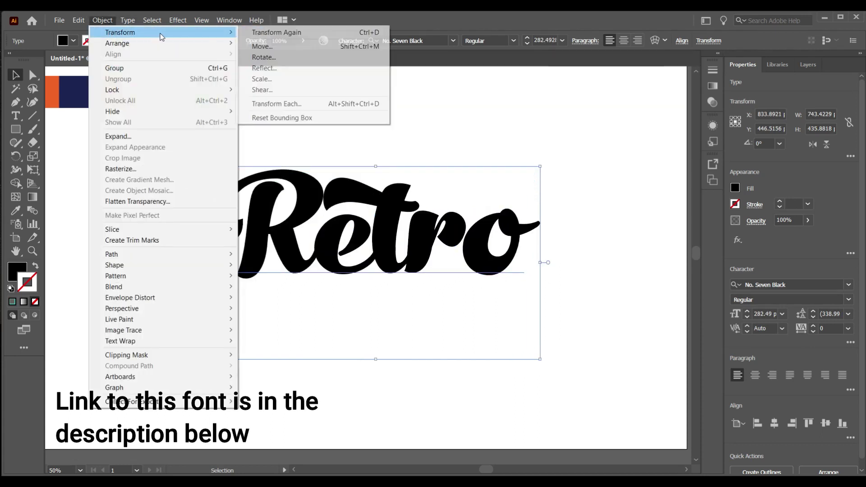
{"action": "left_click", "coordinate": [263, 90]}
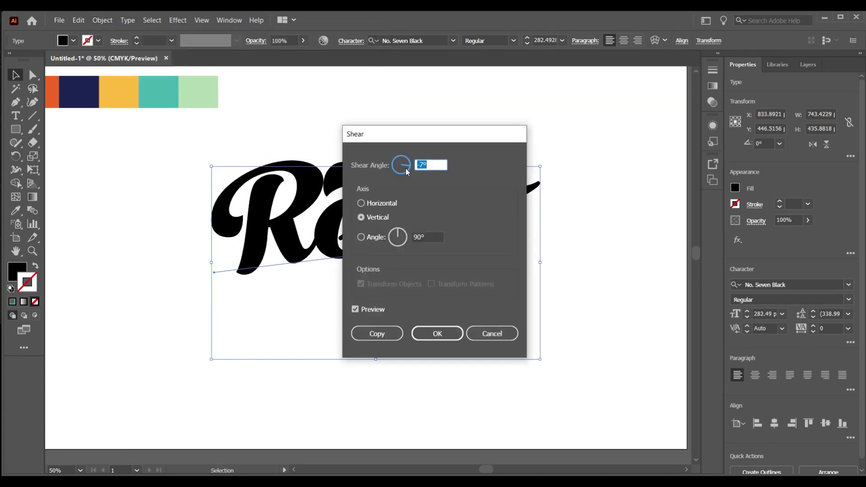
{"action": "left_click", "coordinate": [437, 334]}
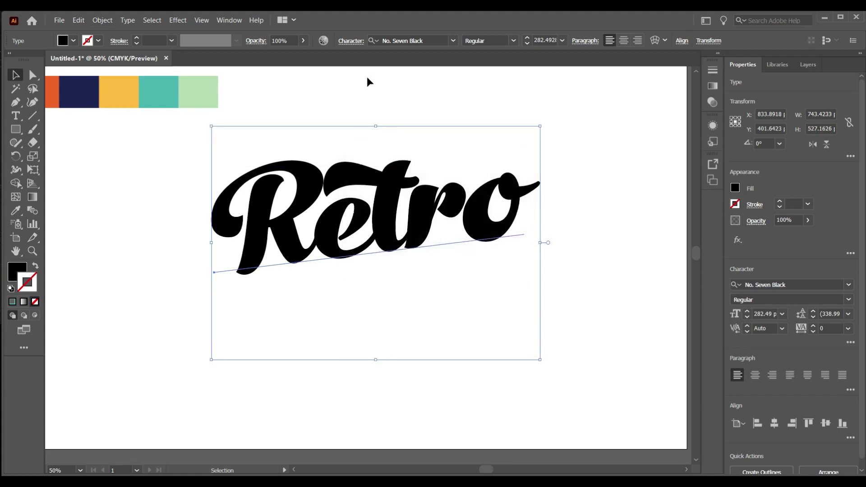
{"action": "left_click", "coordinate": [367, 77]}
{"action": "key", "text": "ctrl+z"}
- Cancel the Transform effect and show the Appearance panel for the Retro text
{"action": "left_click", "coordinate": [178, 21]}
{"action": "mouse_move", "coordinate": [211, 120]}
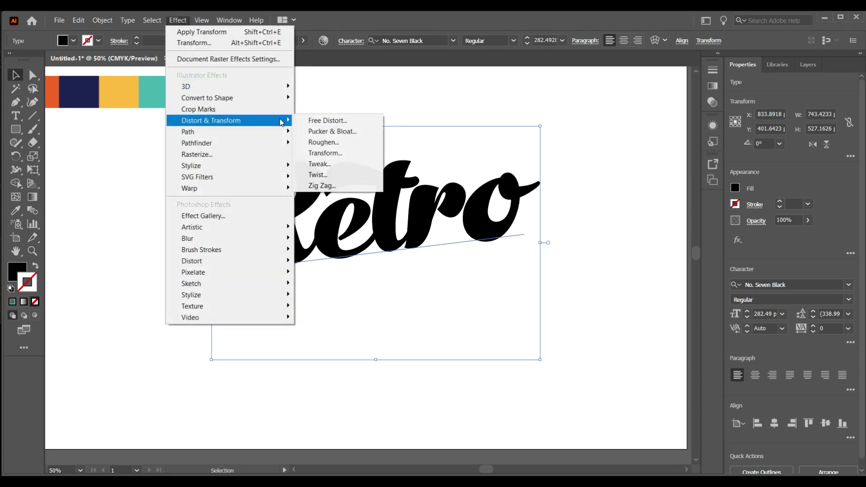
{"action": "left_click", "coordinate": [319, 155]}
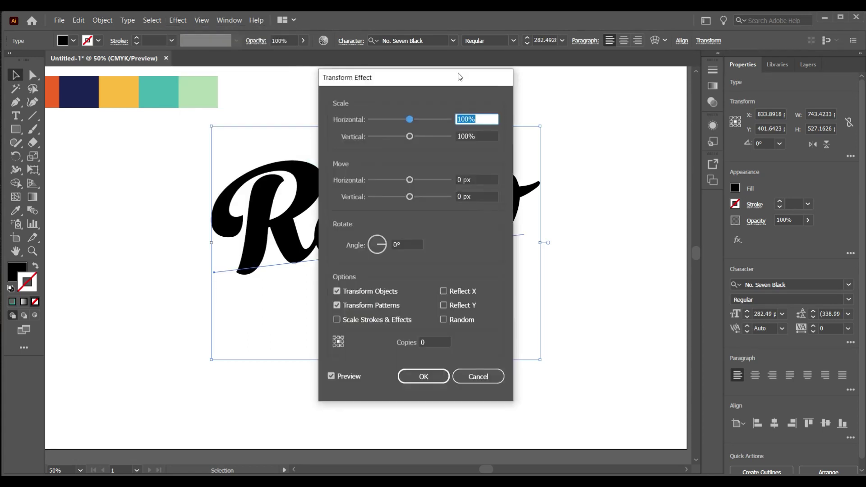
{"action": "left_click", "coordinate": [488, 374]}
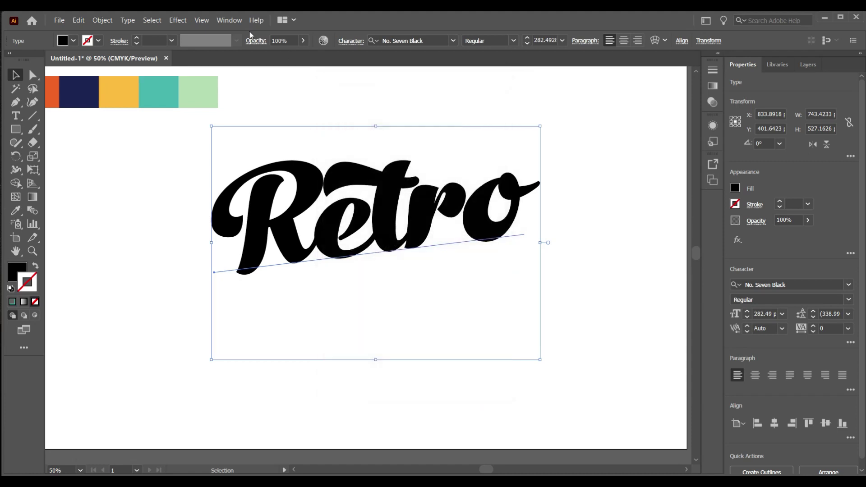
{"action": "left_click", "coordinate": [229, 21]}
{"action": "left_click", "coordinate": [307, 138]}
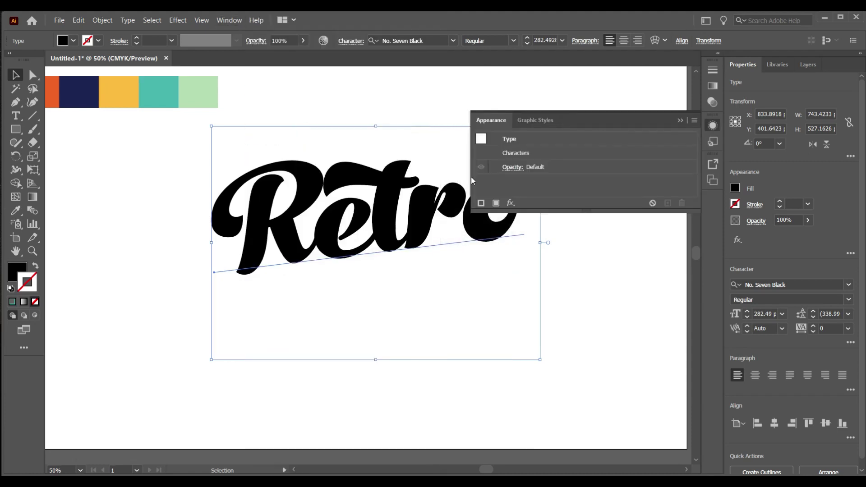
- Remove Retro's character fill and add a new light green appearance fill
{"action": "left_click", "coordinate": [19, 272]}
{"action": "left_click", "coordinate": [35, 302]}
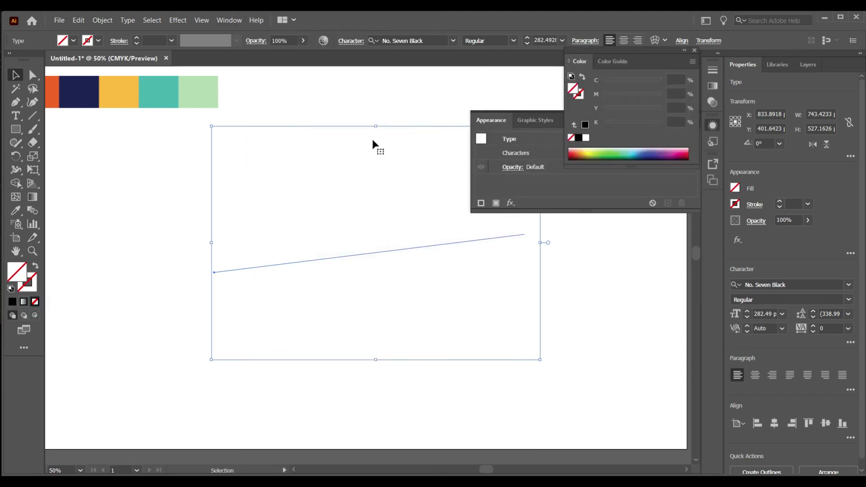
{"action": "left_click", "coordinate": [694, 51]}
{"action": "left_click", "coordinate": [496, 203]}
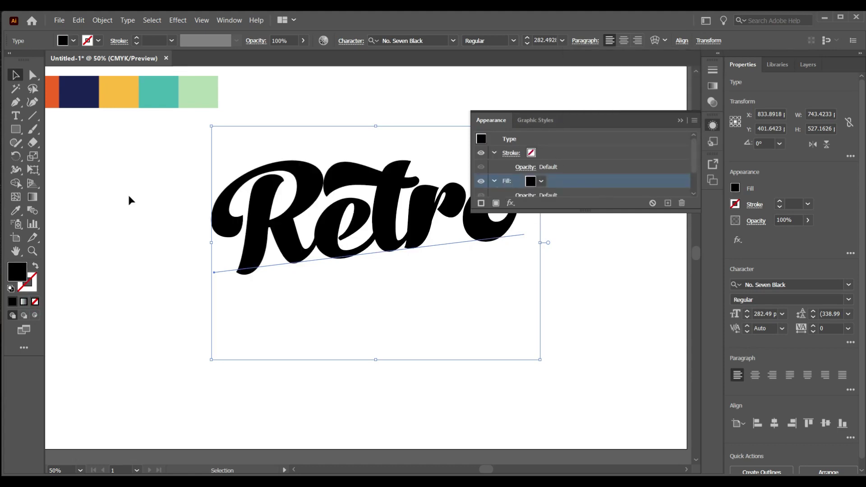
{"action": "left_click", "coordinate": [15, 210]}
{"action": "left_click", "coordinate": [209, 90]}
{"action": "key", "text": "shift"}
{"action": "key", "text": "shift"}
{"action": "key", "text": "shift"}
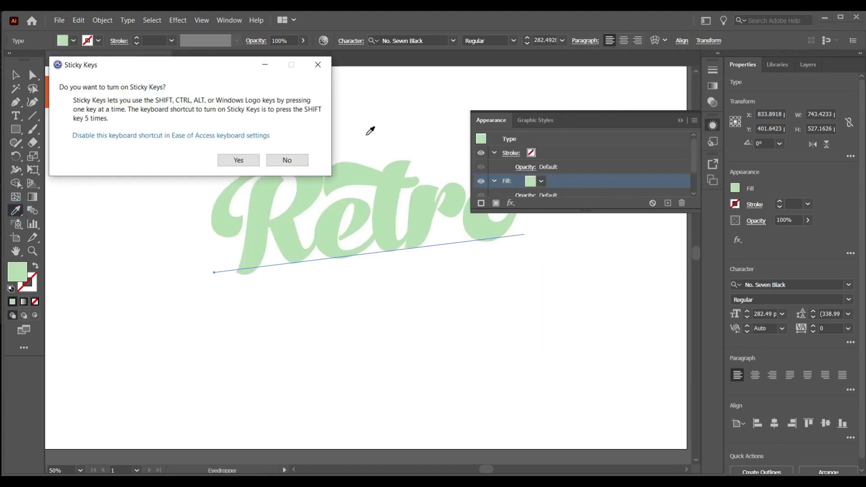
{"action": "left_click", "coordinate": [317, 65]}
- Give Retro a 10 pt teal stroke placed behind the fill
{"action": "left_click", "coordinate": [526, 153]}
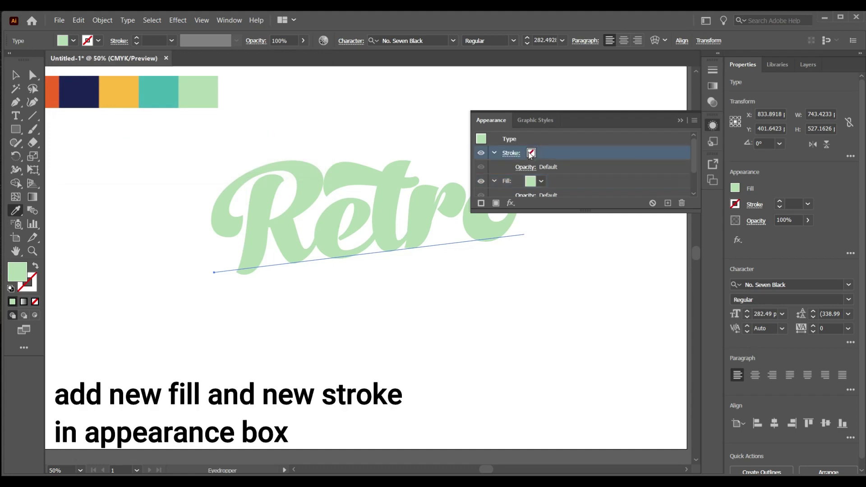
{"action": "left_click", "coordinate": [159, 92], "text": "shift"}
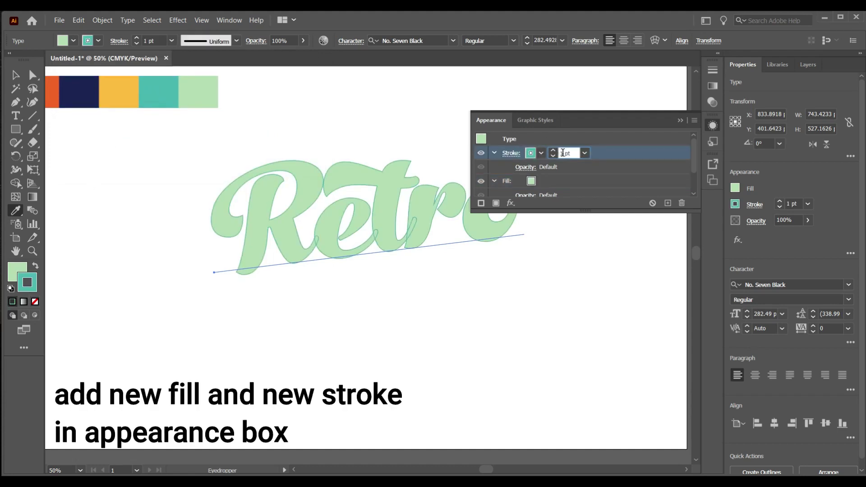
{"action": "type", "text": "10"}
{"action": "key", "text": "Return"}
{"action": "left_click", "coordinate": [495, 180]}
{"action": "left_click", "coordinate": [495, 153]}
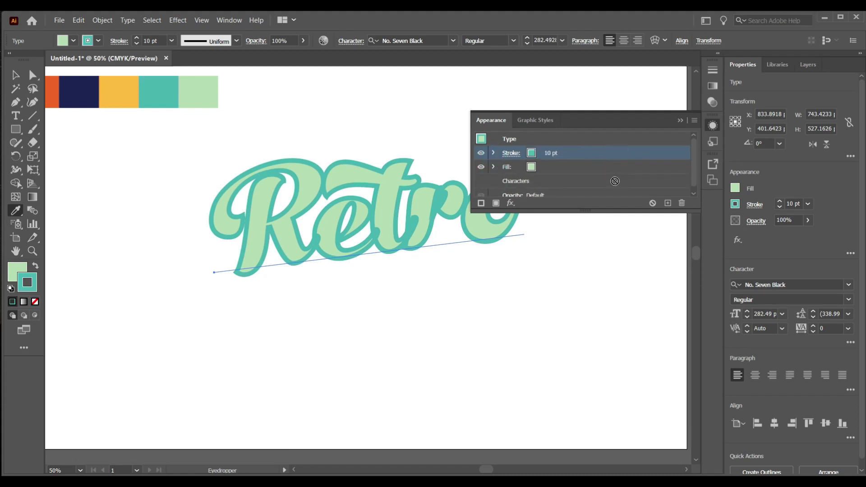
{"action": "left_click_drag", "start_coordinate": [614, 181], "coordinate": [616, 182]}
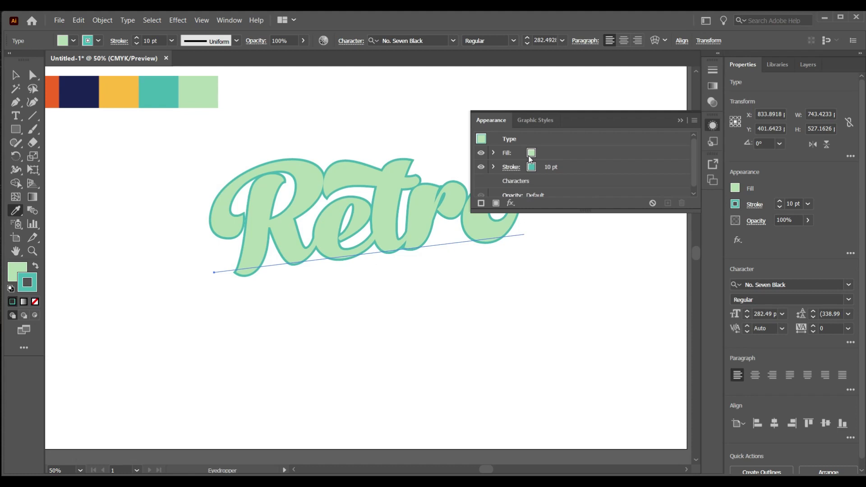
- Add a yellow stroke beneath the teal stroke
{"action": "left_click", "coordinate": [482, 203]}
{"action": "left_click_drag", "start_coordinate": [620, 154], "coordinate": [536, 187]}
{"action": "left_click", "coordinate": [514, 181]}
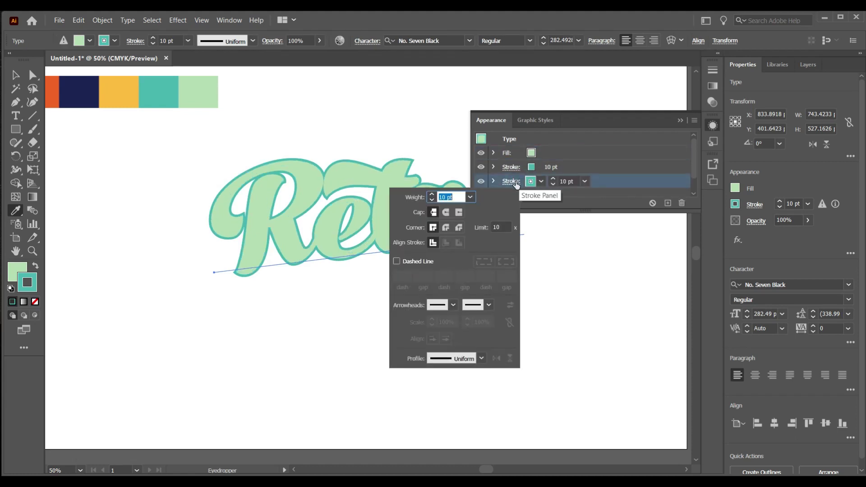
{"action": "left_click", "coordinate": [124, 93]}
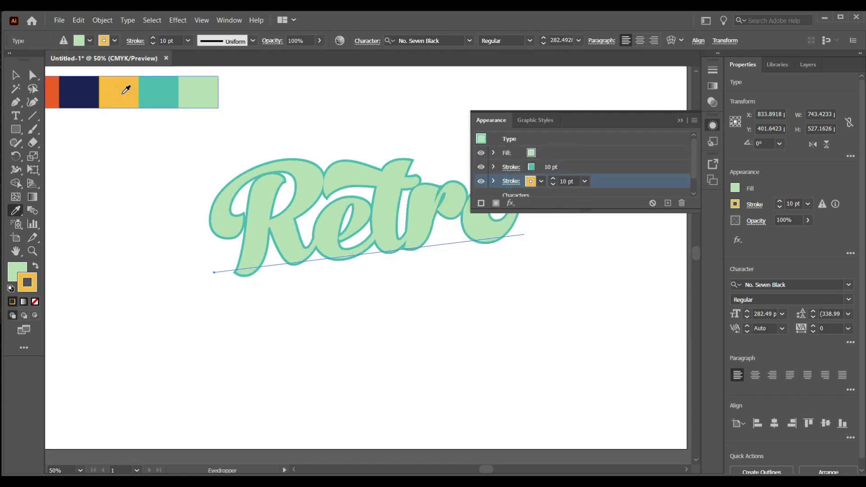
- Add a navy stroke and an orange stroke beneath the others
{"action": "left_click", "coordinate": [483, 203]}
{"action": "left_click", "coordinate": [511, 161]}
{"action": "left_click", "coordinate": [78, 93]}
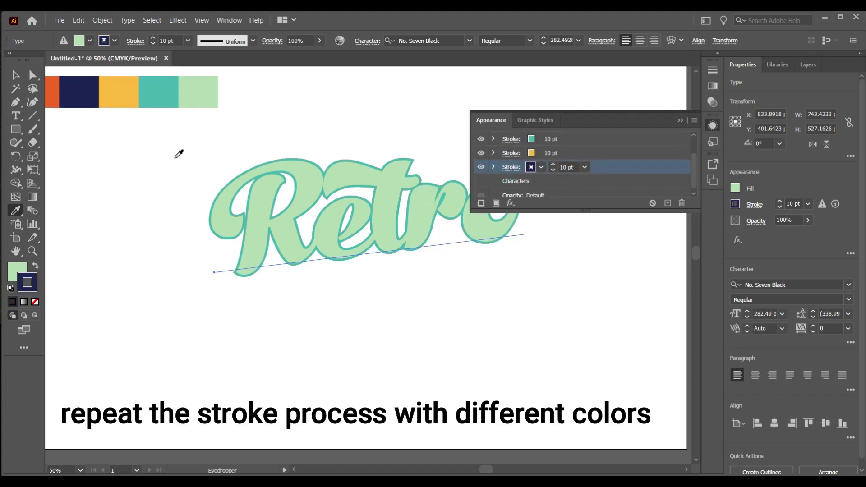
{"action": "left_click", "coordinate": [481, 208]}
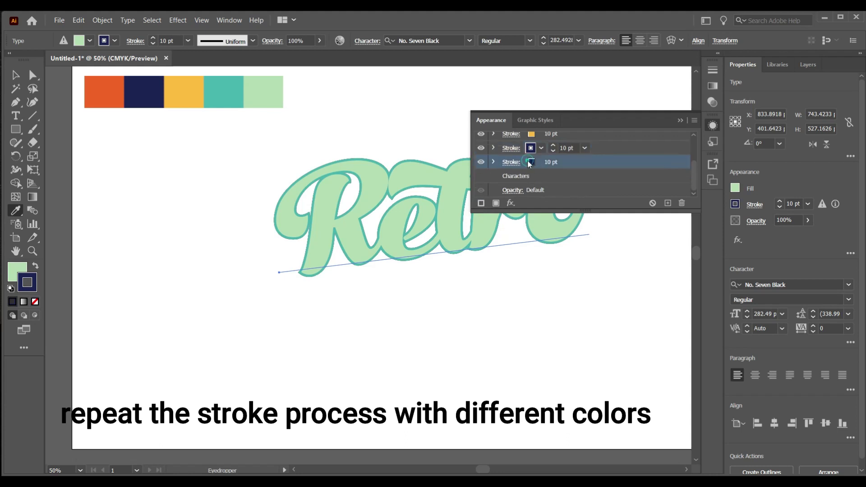
{"action": "left_click", "coordinate": [101, 90]}
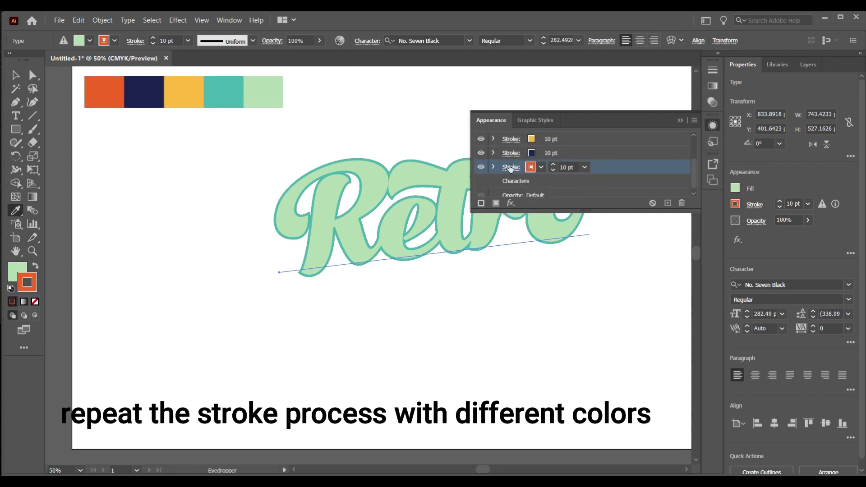
{"action": "left_click", "coordinate": [224, 93]}
- Apply a Transform effect to the teal stroke: move 1 px by 1 px, 20 copies
{"action": "left_click", "coordinate": [510, 203]}
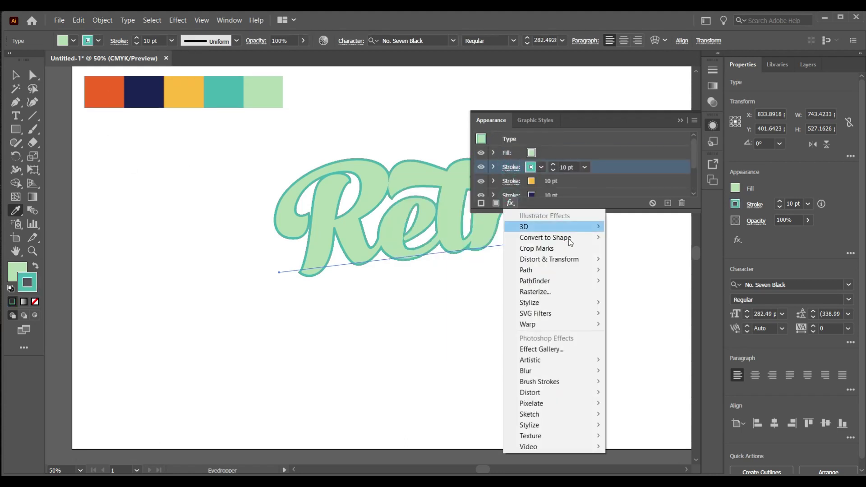
{"action": "left_click", "coordinate": [635, 293]}
{"action": "left_click", "coordinate": [474, 180]}
{"action": "left_click", "coordinate": [475, 194]}
{"action": "type", "text": "1"}
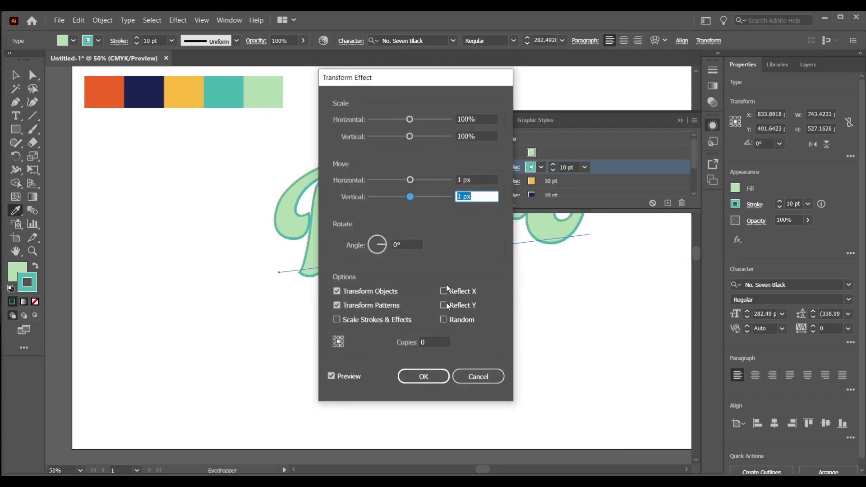
{"action": "left_click", "coordinate": [422, 342]}
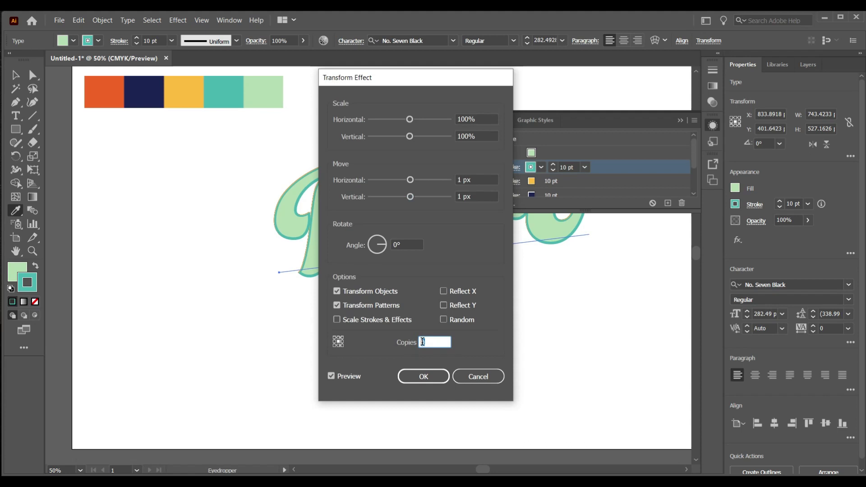
{"action": "type", "text": "20"}
{"action": "left_click", "coordinate": [423, 376]}
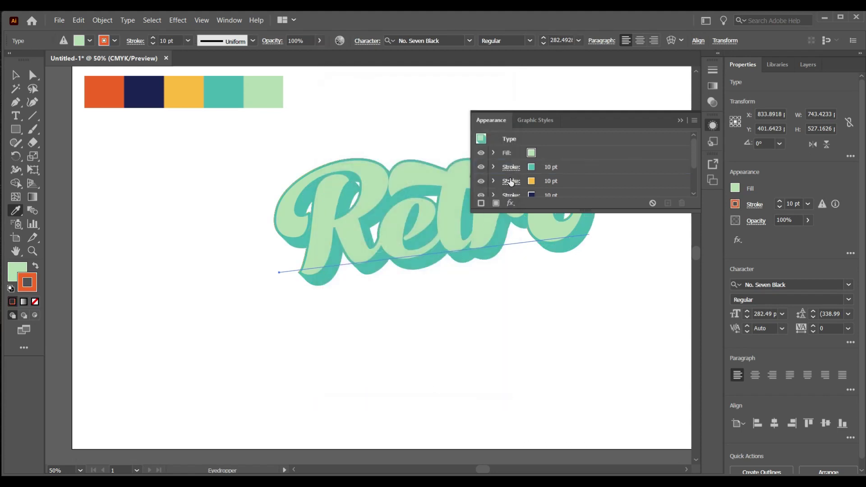
- Start a Transform effect on the yellow stroke with 1 px horizontal and vertical moves
{"action": "left_click", "coordinate": [528, 182]}
{"action": "left_click", "coordinate": [510, 202]}
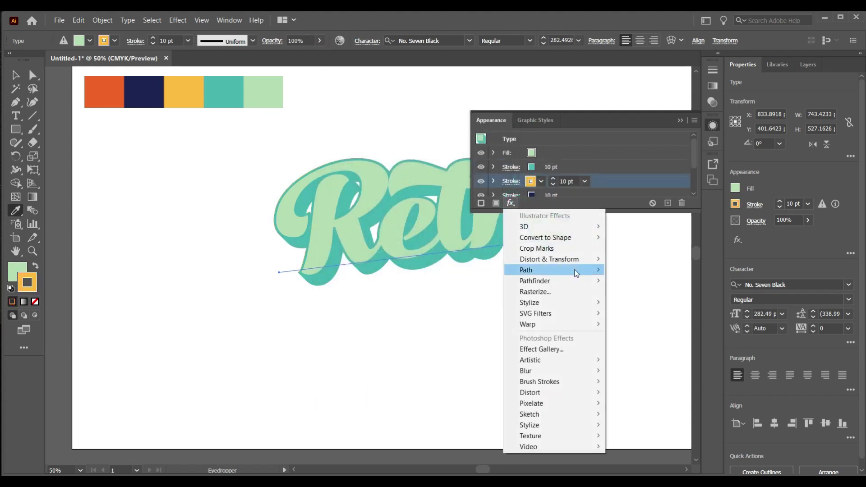
{"action": "left_click", "coordinate": [636, 291]}
{"action": "left_click", "coordinate": [456, 184]}
{"action": "type", "text": "1"}
{"action": "left_click", "coordinate": [459, 194]}
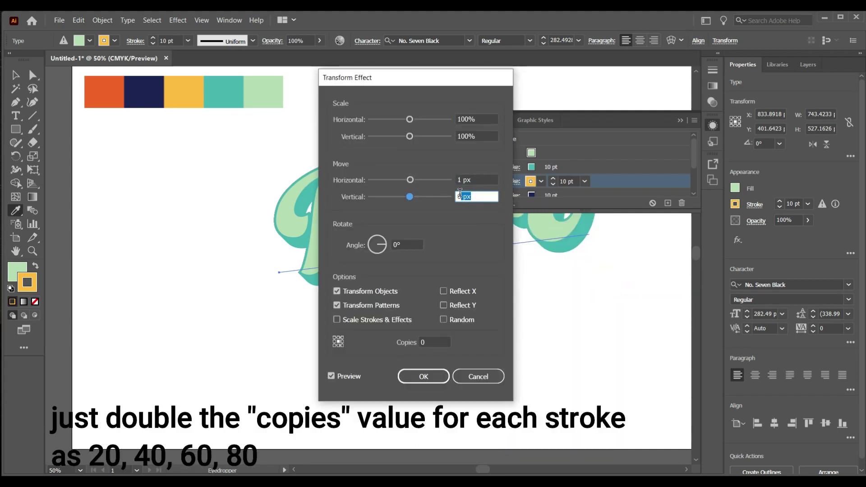
{"action": "left_click", "coordinate": [423, 341]}
- Confirm 40 copies for yellow, then offset the navy stroke 1 px/1 px with 60 copies
{"action": "left_click", "coordinate": [423, 376]}
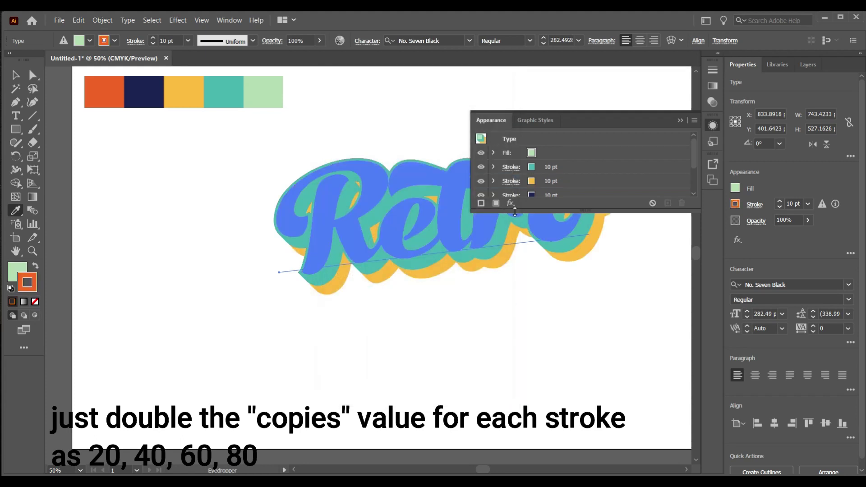
{"action": "left_click", "coordinate": [531, 150]}
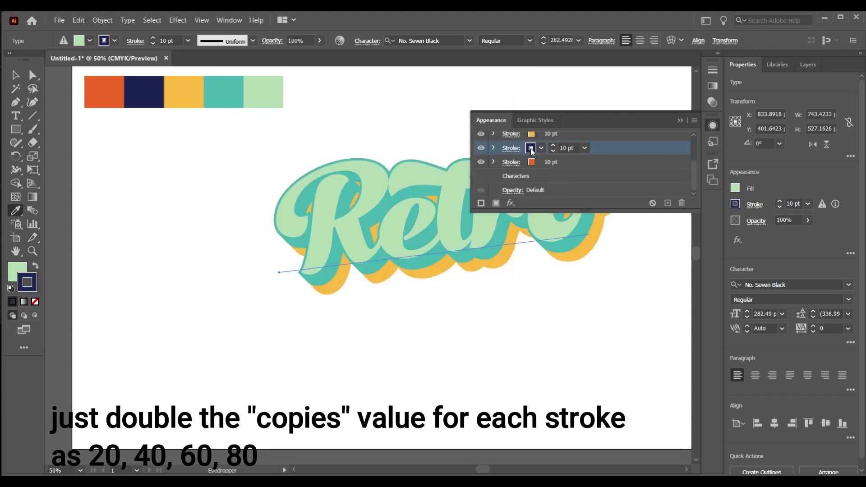
{"action": "left_click", "coordinate": [511, 204]}
{"action": "left_click", "coordinate": [637, 294]}
{"action": "left_click", "coordinate": [473, 180]}
{"action": "type", "text": "1"}
{"action": "left_click", "coordinate": [469, 196]}
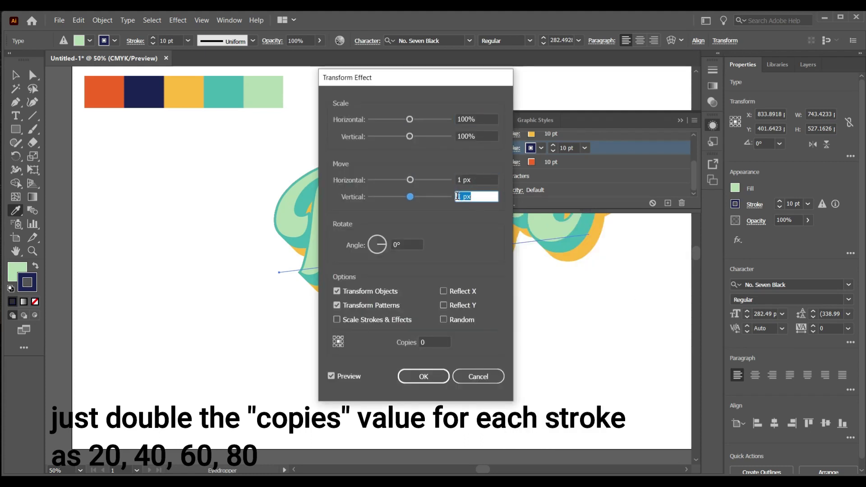
{"action": "left_click", "coordinate": [422, 342]}
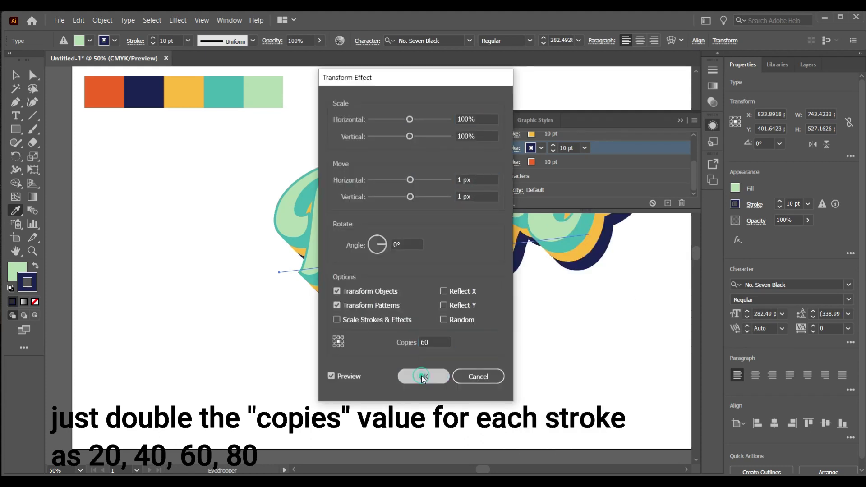
{"action": "left_click", "coordinate": [423, 376]}
- Offset the orange stroke 1 px/1 px with 80 copies and close Appearance
{"action": "left_click", "coordinate": [609, 167]}
{"action": "left_click", "coordinate": [510, 204]}
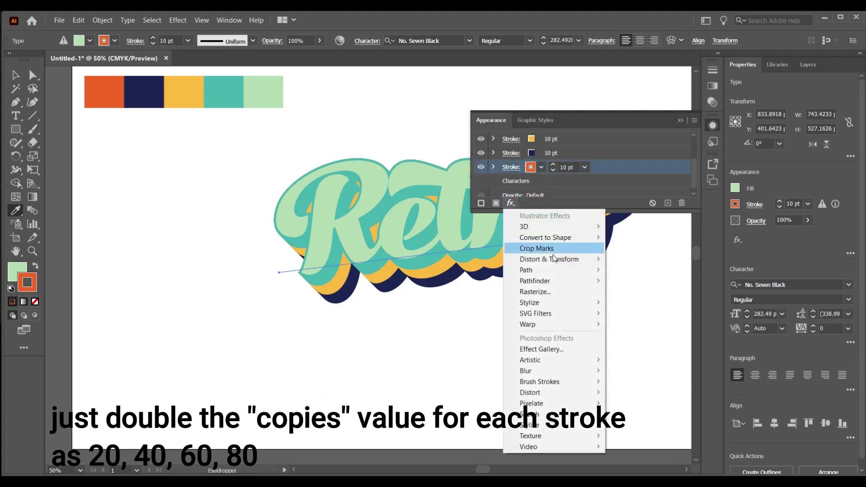
{"action": "left_click", "coordinate": [640, 293]}
{"action": "left_click", "coordinate": [480, 179]}
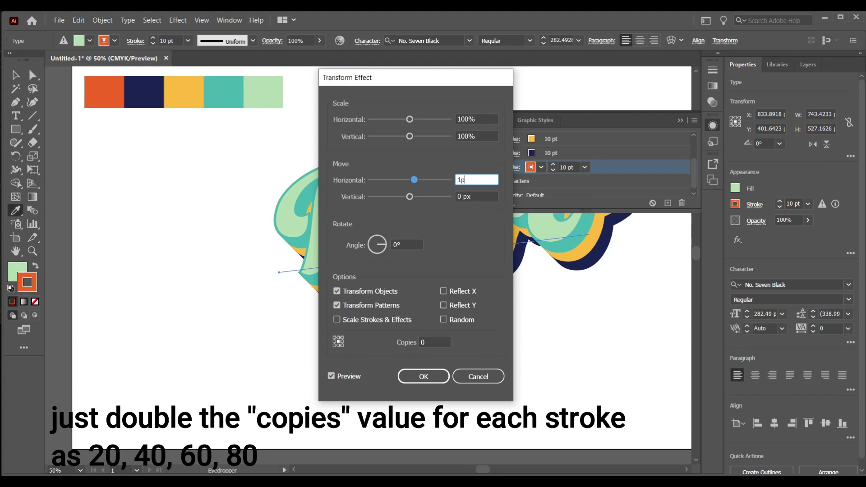
{"action": "left_click_drag", "start_coordinate": [471, 196], "coordinate": [457, 196]}
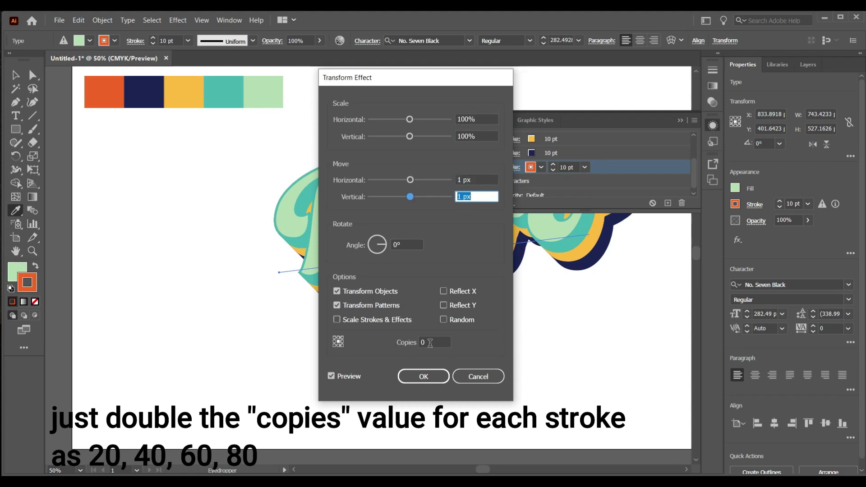
{"action": "left_click_drag", "start_coordinate": [429, 342], "coordinate": [417, 347]}
{"action": "left_click", "coordinate": [421, 376]}
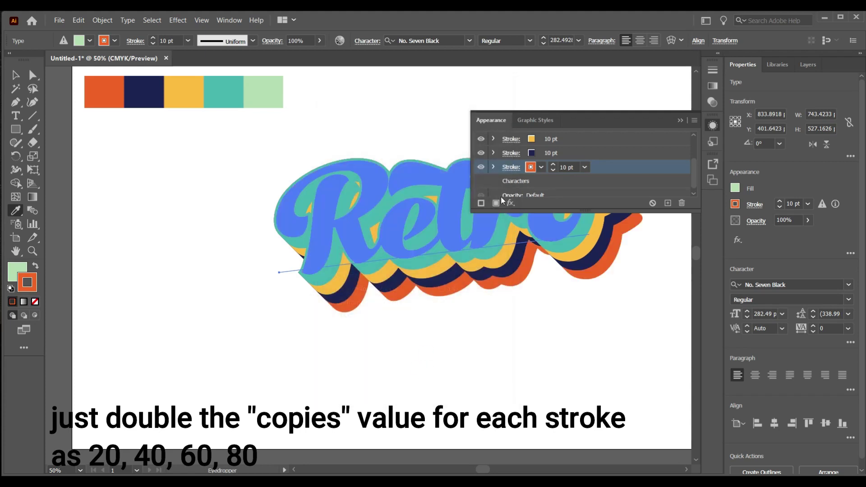
{"action": "left_click", "coordinate": [680, 121]}
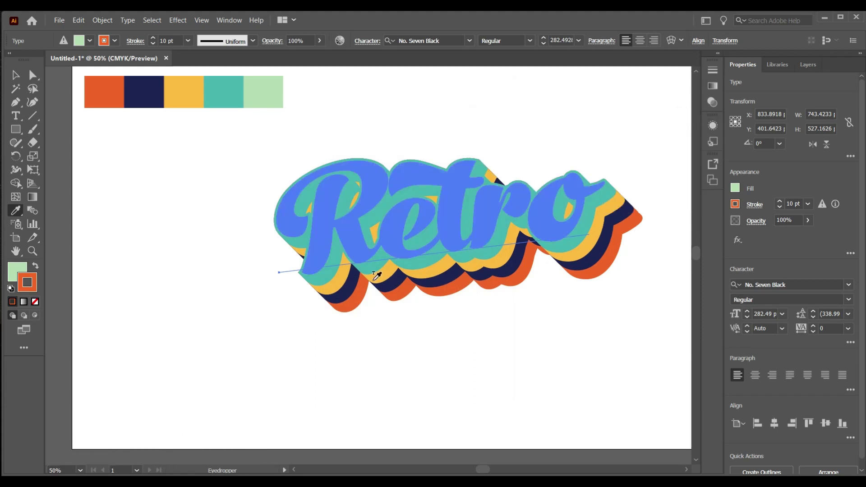
- Move Retro left and down, then retype it as 'Vintage'
{"action": "left_click", "coordinate": [16, 76]}
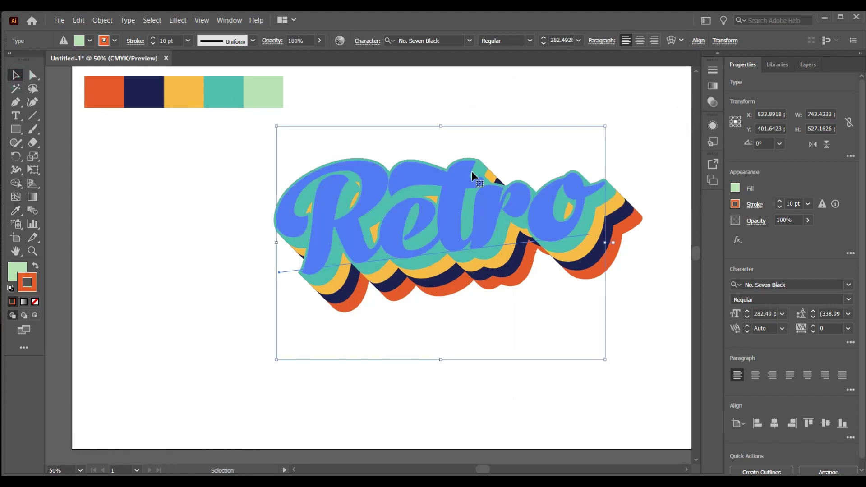
{"action": "left_click_drag", "start_coordinate": [472, 171], "coordinate": [394, 207]}
{"action": "double_click", "coordinate": [503, 249]}
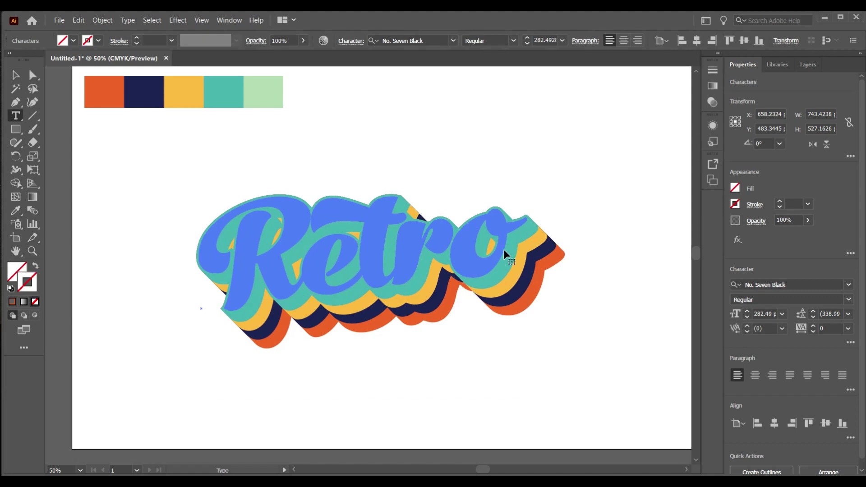
{"action": "key", "text": "BackSpace"}
{"action": "key", "text": "BackSpace"}
{"action": "key", "text": "BackSpace"}
{"action": "key", "text": "BackSpace"}
{"action": "key", "text": "BackSpace"}
{"action": "type", "text": "Vint"}
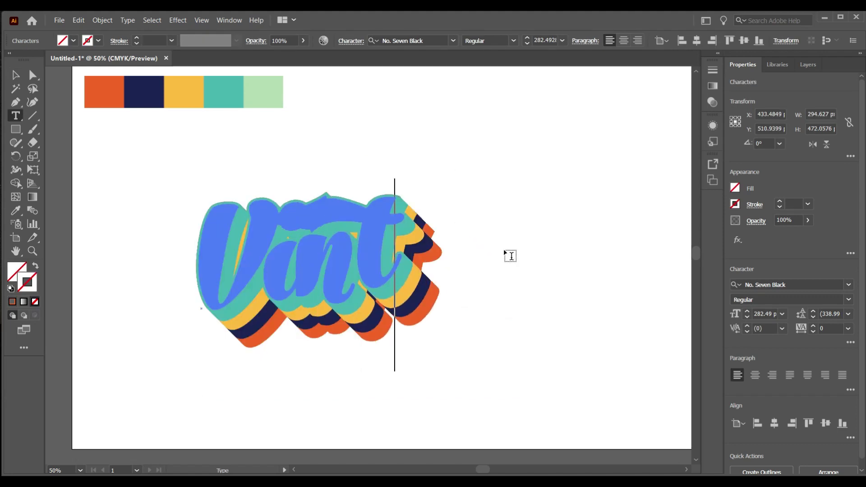
{"action": "type", "text": "age"}
{"action": "key", "text": "Escape"}
- Change the text from 'Vintage' back to 'Retro'
{"action": "left_click", "coordinate": [119, 239]}
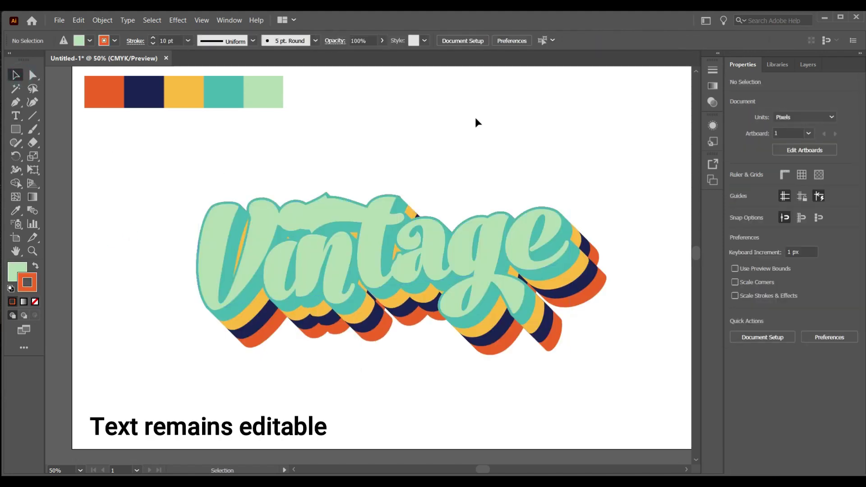
{"action": "double_click", "coordinate": [492, 251]}
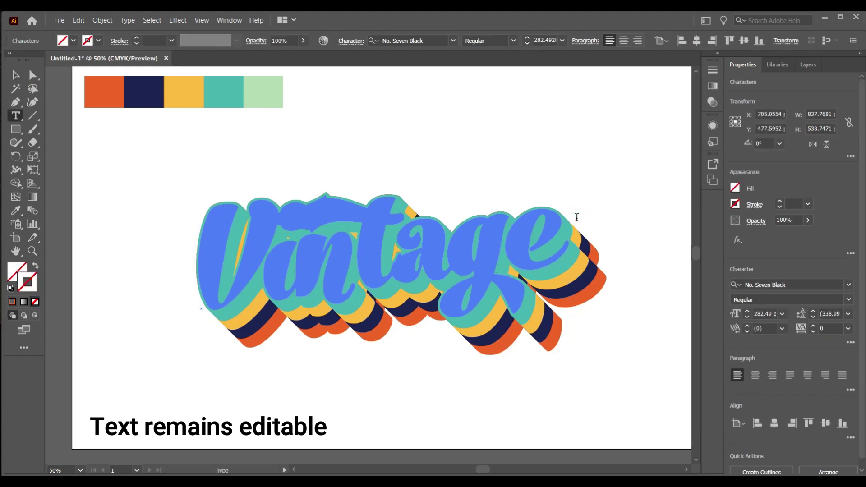
{"action": "key", "text": "BackSpace"}
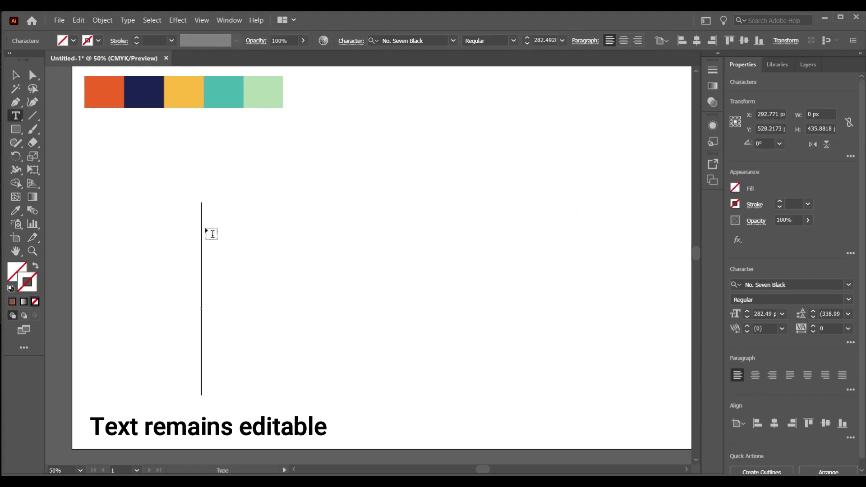
{"action": "type", "text": "Retro"}
{"action": "key", "text": "Escape"}
- Reselect Retro with its fill active and bring up the Gradient settings
{"action": "left_click", "coordinate": [163, 266]}
{"action": "left_click", "coordinate": [372, 234]}
{"action": "key", "text": "x"}
{"action": "key", "text": "F6"}
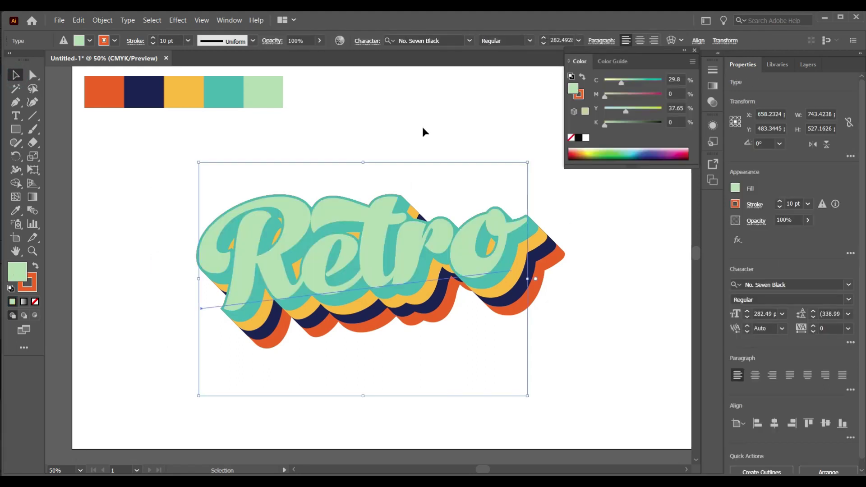
{"action": "left_click", "coordinate": [694, 50]}
{"action": "key", "text": "g"}
{"action": "left_click", "coordinate": [202, 303]}
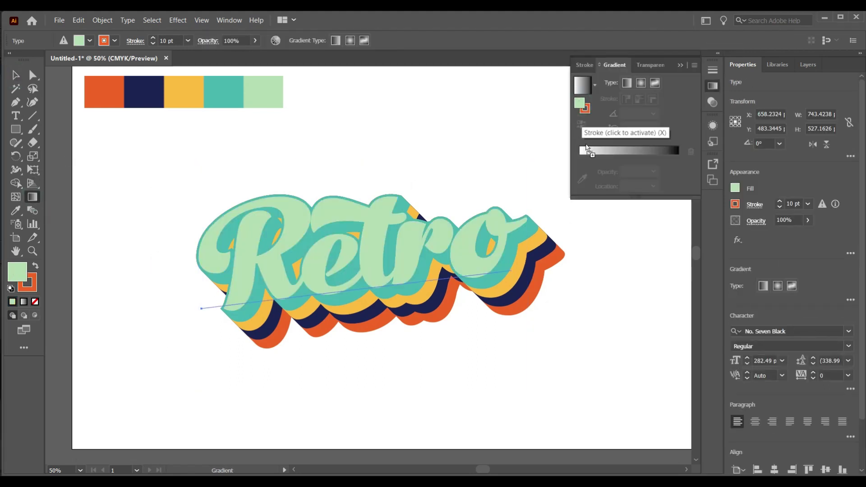
- Apply a gradient fill with yellow, navy and orange stops sampled from the swatches
{"action": "left_click", "coordinate": [580, 157]}
{"action": "left_click_drag", "start_coordinate": [579, 157], "coordinate": [599, 158]}
{"action": "left_click", "coordinate": [582, 179]}
{"action": "left_click", "coordinate": [192, 90]}
{"action": "left_click", "coordinate": [613, 158]}
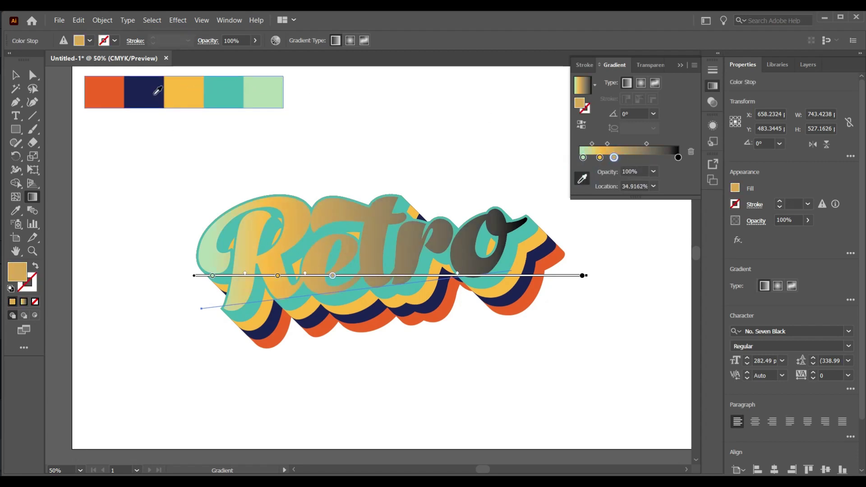
{"action": "left_click", "coordinate": [156, 90]}
{"action": "left_click", "coordinate": [633, 161]}
{"action": "left_click", "coordinate": [113, 92]}
- Remove the black end stop, set the angle to 95°, and place orange last
{"action": "left_click_drag", "start_coordinate": [678, 158], "coordinate": [631, 123]}
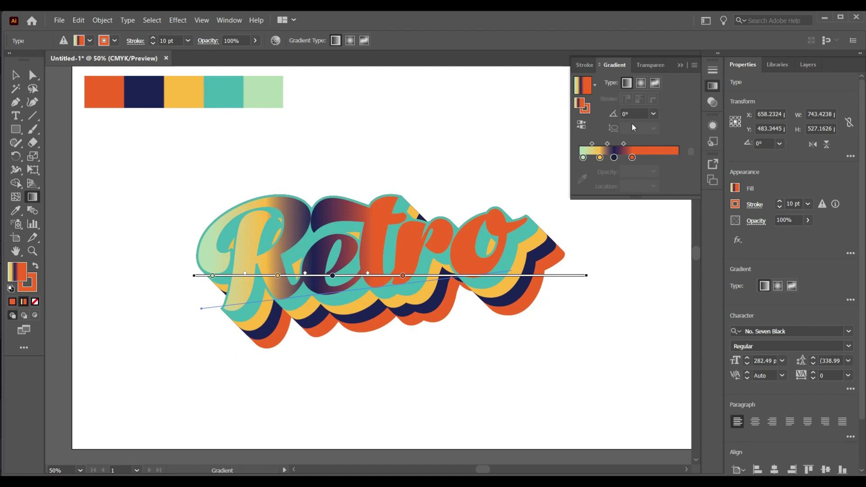
{"action": "type", "text": "95"}
{"action": "key", "text": "Return"}
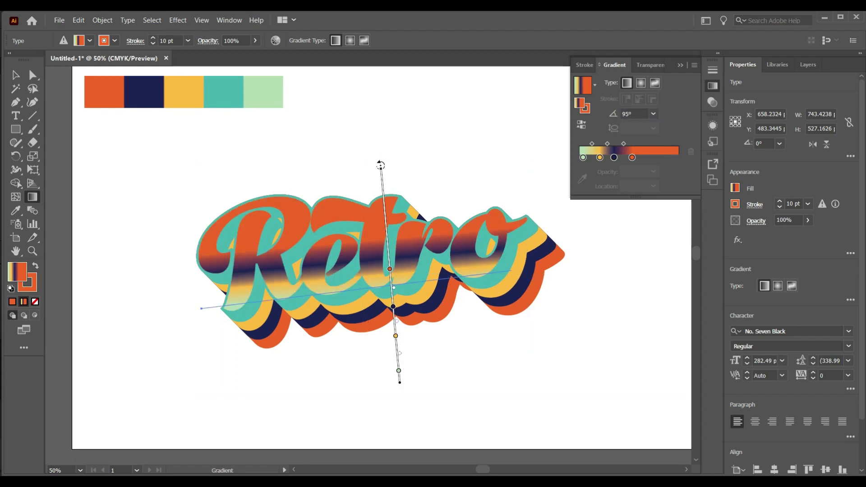
{"action": "left_click_drag", "start_coordinate": [632, 157], "coordinate": [678, 158]}
{"action": "mouse_move", "coordinate": [614, 158]}
{"action": "left_mouse_down"}
{"action": "mouse_move", "coordinate": [666, 158]}
{"action": "mouse_move", "coordinate": [595, 158]}
{"action": "mouse_move", "coordinate": [667, 158]}
{"action": "mouse_move", "coordinate": [654, 158]}
{"action": "left_mouse_up"}
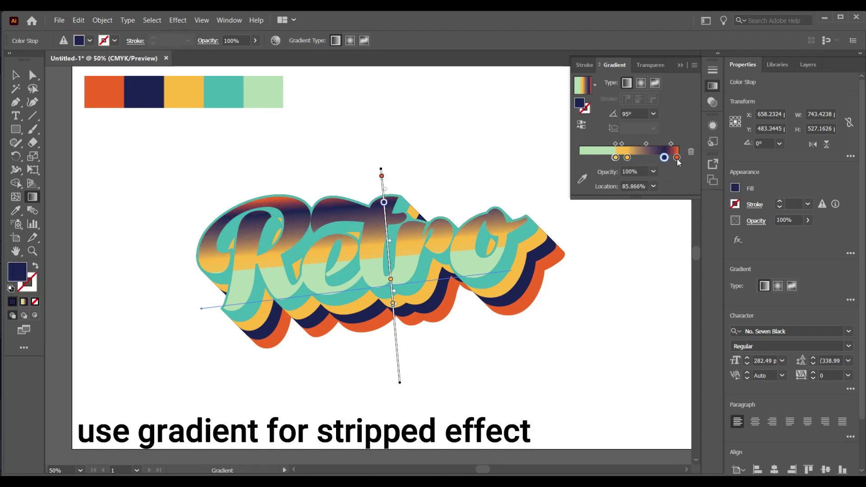
- Remove the extra navy stop, recolour a stop red-orange, and tighten stops into hard edges
{"action": "left_click", "coordinate": [654, 158]}
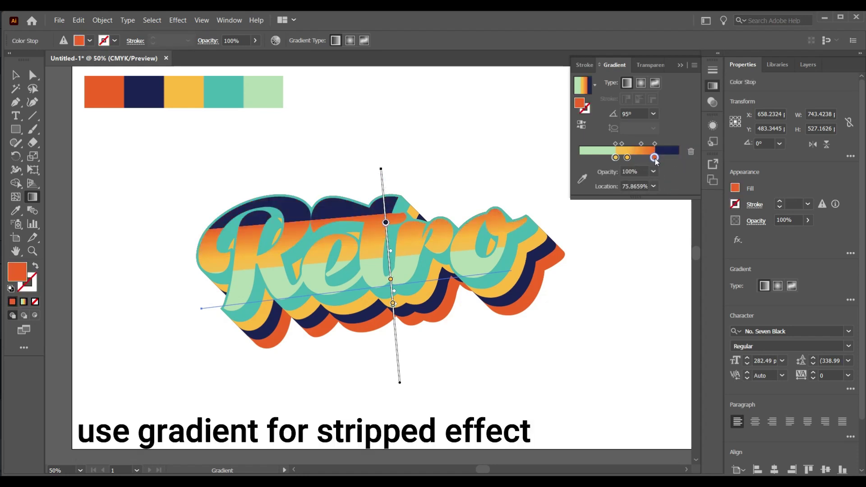
{"action": "mouse_move", "coordinate": [643, 157]}
{"action": "left_mouse_down"}
{"action": "mouse_move", "coordinate": [606, 158]}
{"action": "mouse_move", "coordinate": [621, 158]}
{"action": "left_mouse_up"}
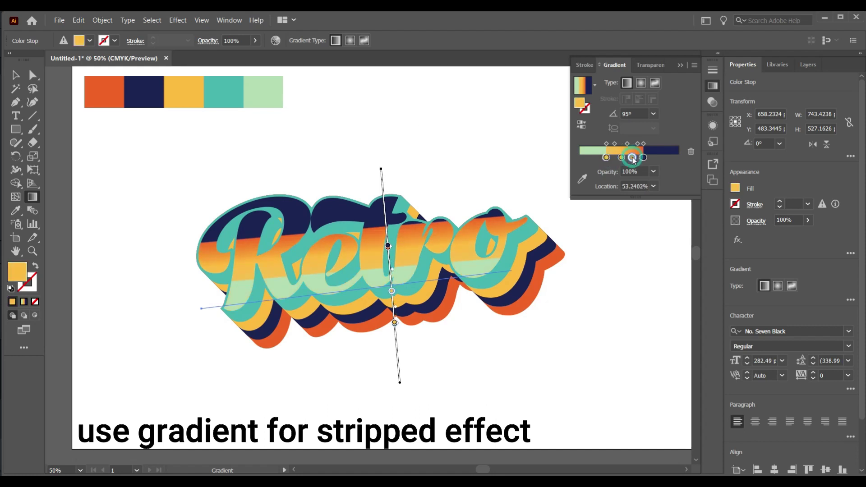
{"action": "left_click", "coordinate": [632, 158]}
{"action": "key", "text": "i"}
{"action": "left_click", "coordinate": [121, 96]}
{"action": "key", "text": "ctrl+z"}
{"action": "left_click", "coordinate": [111, 95]}
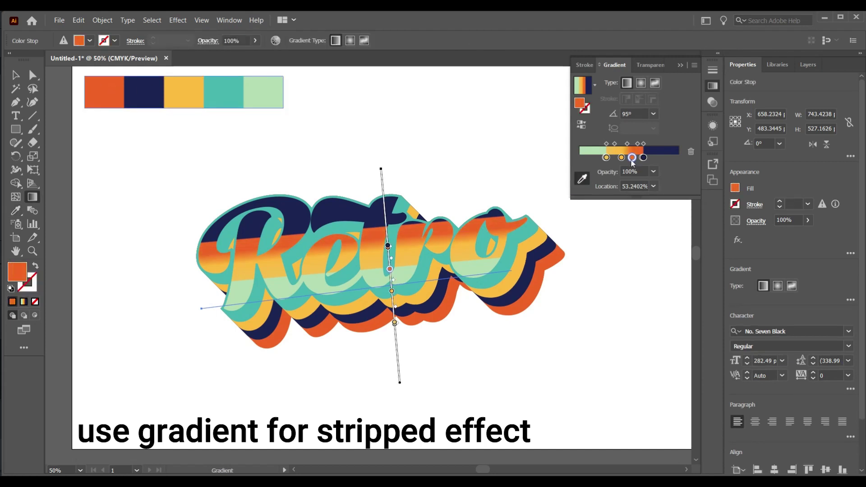
{"action": "left_click_drag", "start_coordinate": [632, 161], "coordinate": [621, 161]}
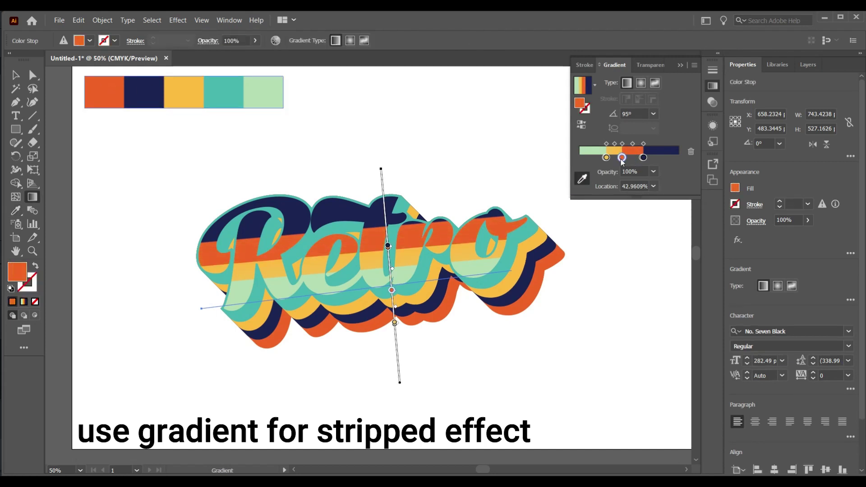
- Adjust the navy stop's opacity options, deselect Retro and close the Gradient panel
{"action": "left_click", "coordinate": [643, 158]}
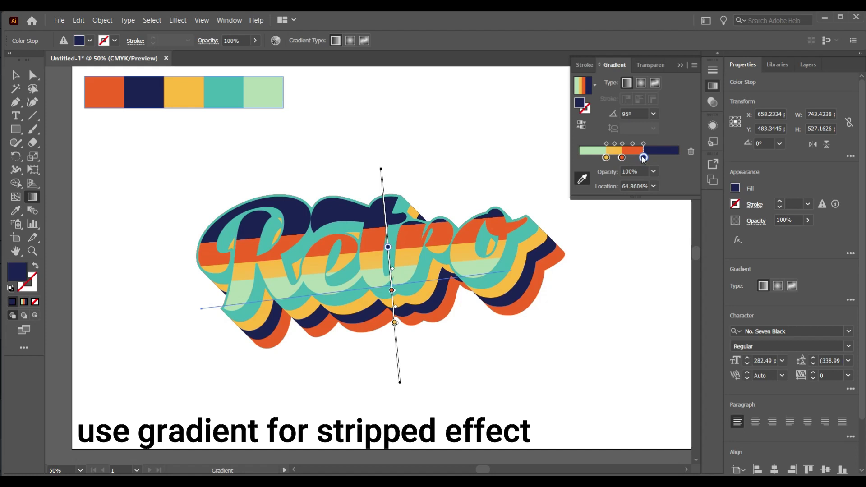
{"action": "left_click", "coordinate": [653, 172]}
{"action": "left_click", "coordinate": [665, 280]}
{"action": "key", "text": "v"}
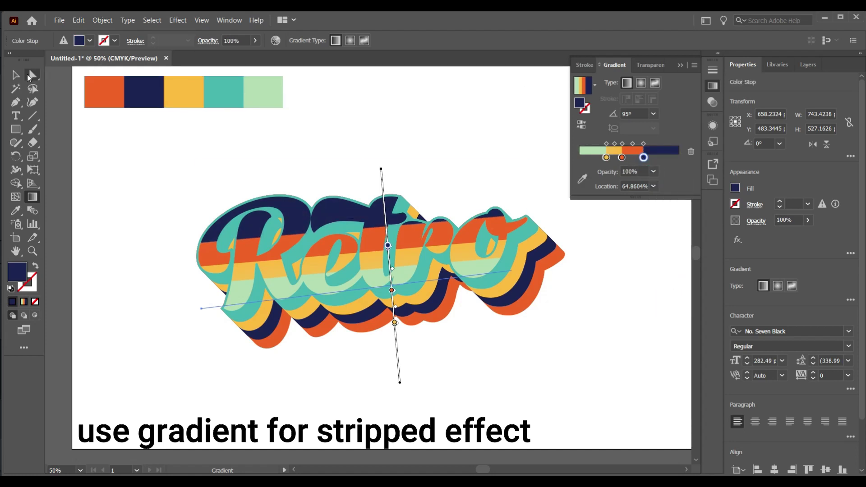
{"action": "left_click", "coordinate": [172, 208]}
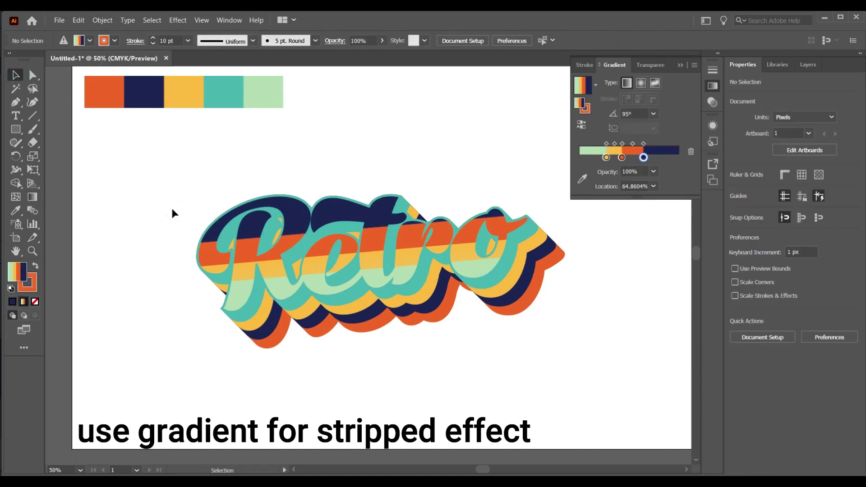
{"action": "left_click", "coordinate": [680, 65]}
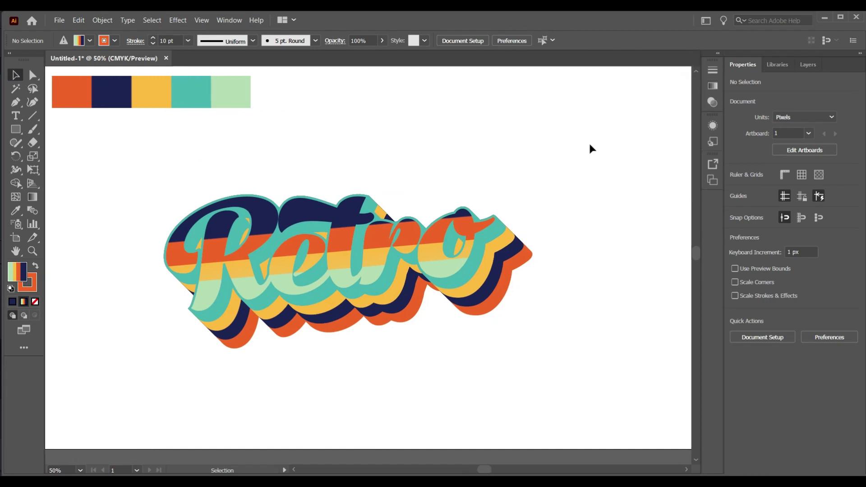
- Draw a rectangle covering the whole artboard and send it behind the Retro text
{"action": "left_click", "coordinate": [367, 201]}
{"action": "left_click", "coordinate": [429, 143]}
{"action": "scroll", "coordinate": [251, 146], "scroll_direction": "up", "scroll_amount": 3}
{"action": "left_click_drag", "start_coordinate": [251, 145], "coordinate": [234, 91]}
{"action": "key", "text": "m"}
{"action": "key", "text": "ctrl+minus"}
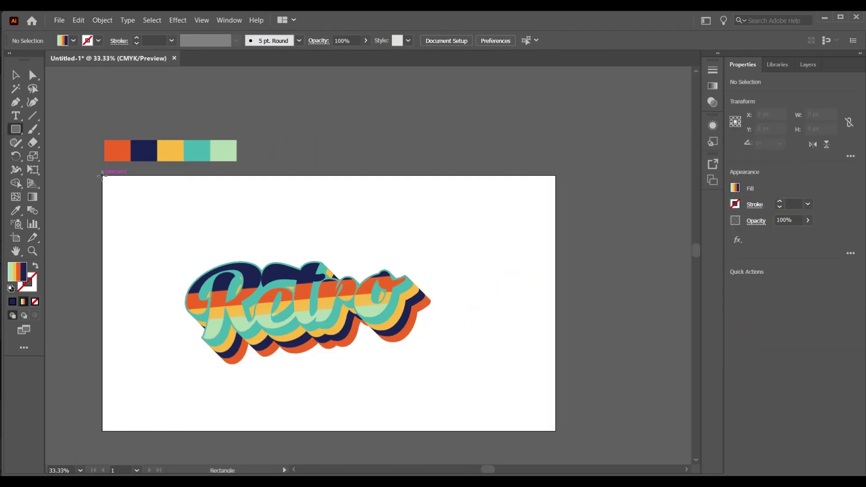
{"action": "left_click_drag", "start_coordinate": [103, 175], "coordinate": [555, 430]}
{"action": "key", "text": "v"}
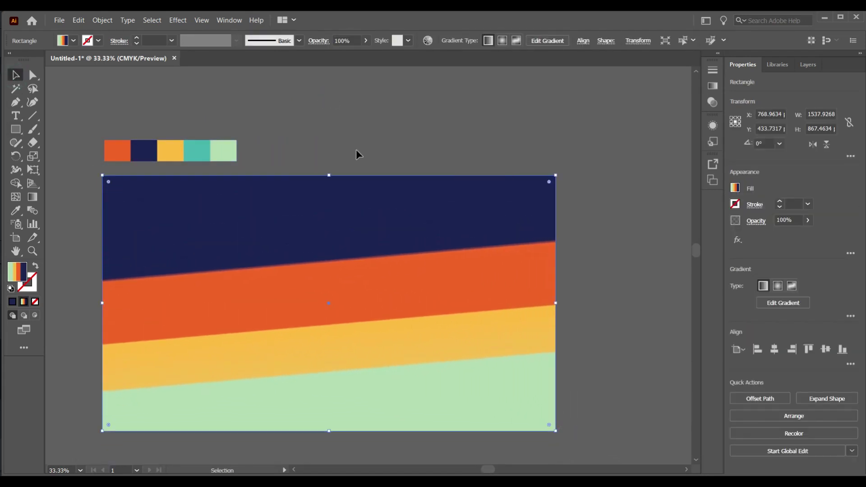
{"action": "key", "text": "ctrl+shift+bracketleft"}
- Fill the background rectangle with pale mint cde8c3 and shift Retro slightly right
{"action": "left_click", "coordinate": [173, 150]}
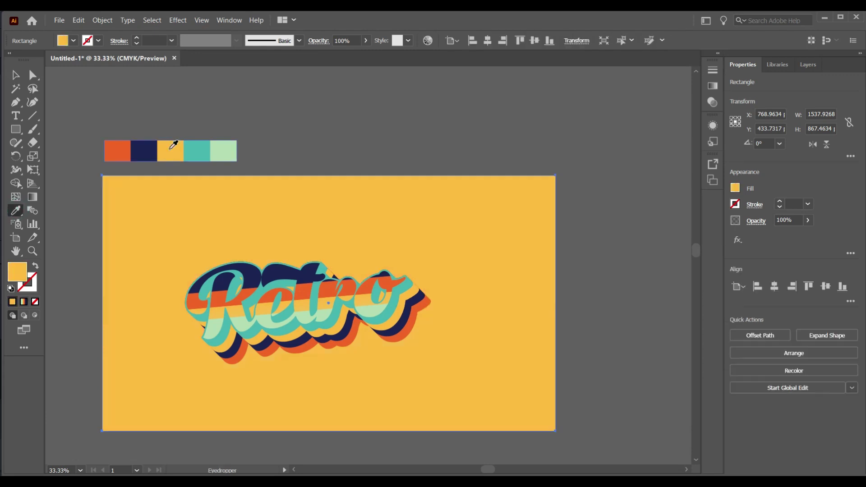
{"action": "left_click", "coordinate": [231, 150]}
{"action": "left_click", "coordinate": [16, 75]}
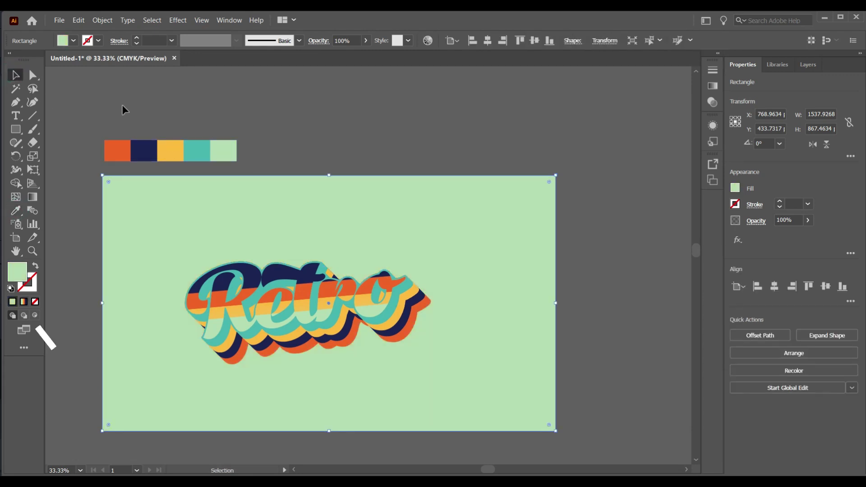
{"action": "double_click", "coordinate": [16, 271]}
{"action": "type", "text": "cde8c3"}
{"action": "left_click", "coordinate": [730, 139]}
{"action": "left_click", "coordinate": [532, 147]}
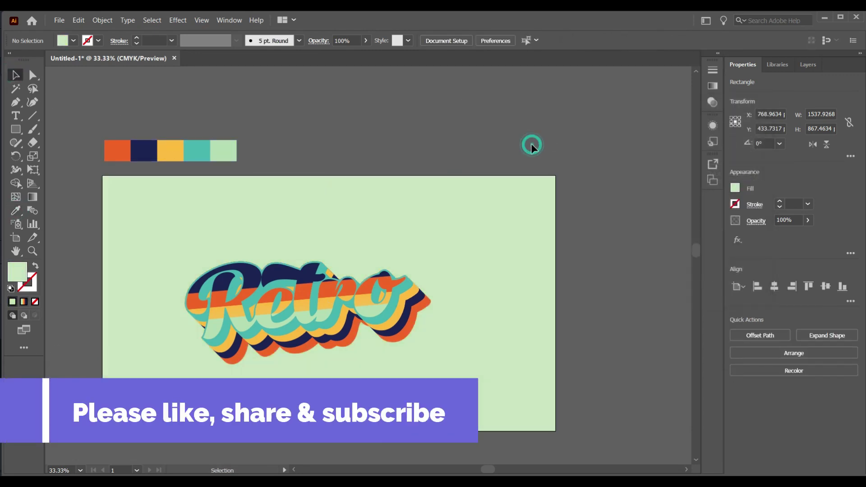
{"action": "left_click_drag", "start_coordinate": [299, 284], "coordinate": [319, 276]}
- Open the Transparency panel from the Window menu
{"action": "left_click", "coordinate": [399, 156]}
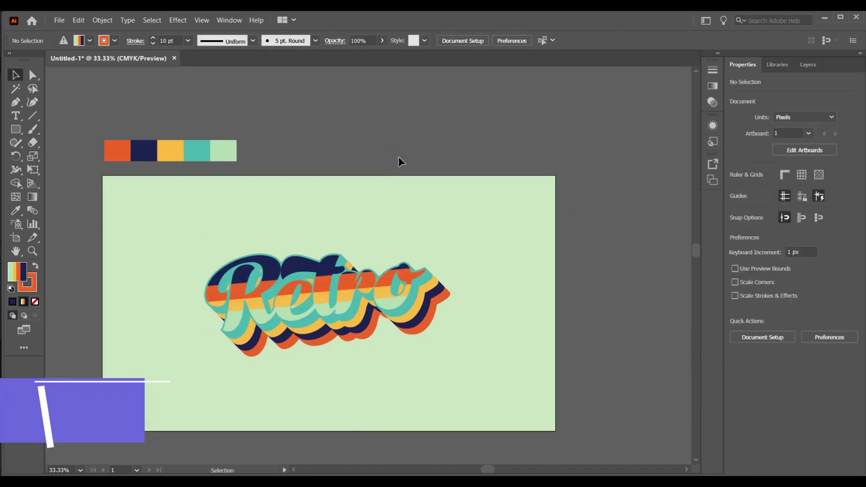
{"action": "left_click", "coordinate": [229, 20]}
{"action": "left_click", "coordinate": [286, 463]}
{"action": "left_click", "coordinate": [362, 278]}
{"action": "left_click", "coordinate": [524, 156]}
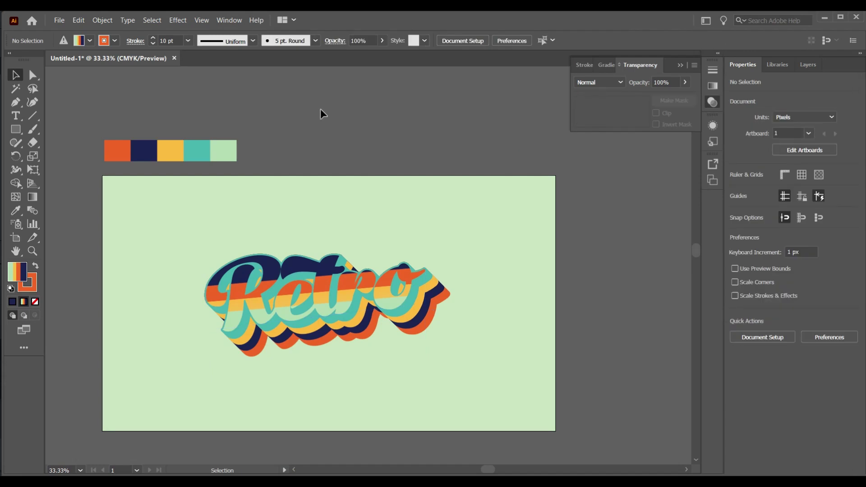
- Paste the grunge splatter texture and park it just right of the artboard
{"action": "key", "text": "ctrl+v"}
{"action": "mouse_move", "coordinate": [525, 271]}
{"action": "left_mouse_down"}
{"action": "mouse_move", "coordinate": [373, 209]}
{"action": "mouse_move", "coordinate": [354, 226]}
{"action": "left_mouse_up"}
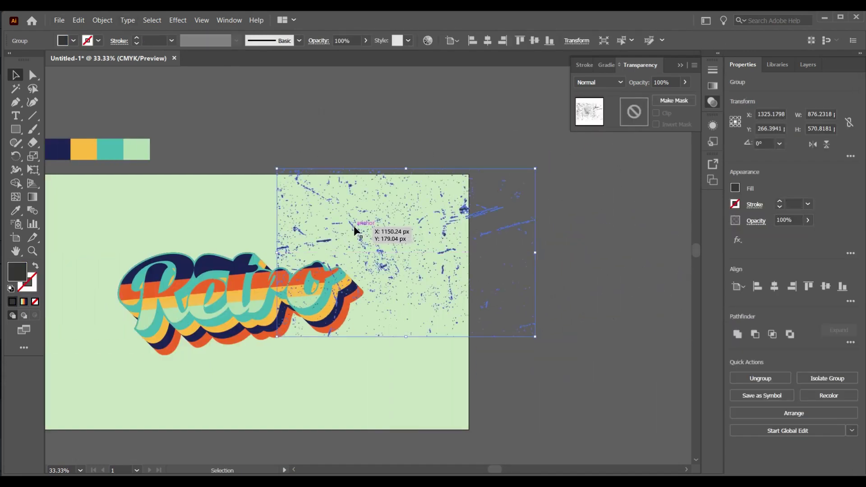
{"action": "left_click", "coordinate": [460, 210]}
{"action": "left_click_drag", "start_coordinate": [462, 245], "coordinate": [660, 262]}
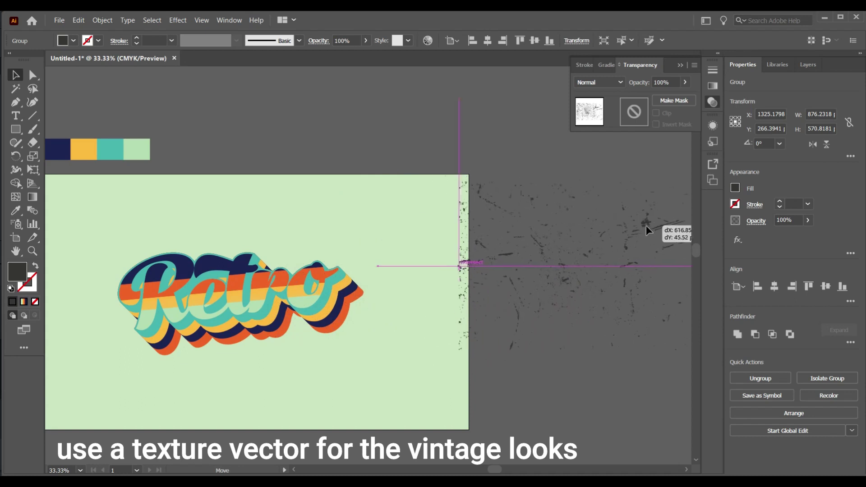
- Select and copy the splatter texture group, then zoom in on Retro
{"action": "right_click", "coordinate": [537, 233]}
{"action": "left_click", "coordinate": [513, 168]}
{"action": "left_click", "coordinate": [502, 206]}
{"action": "left_click", "coordinate": [59, 20]}
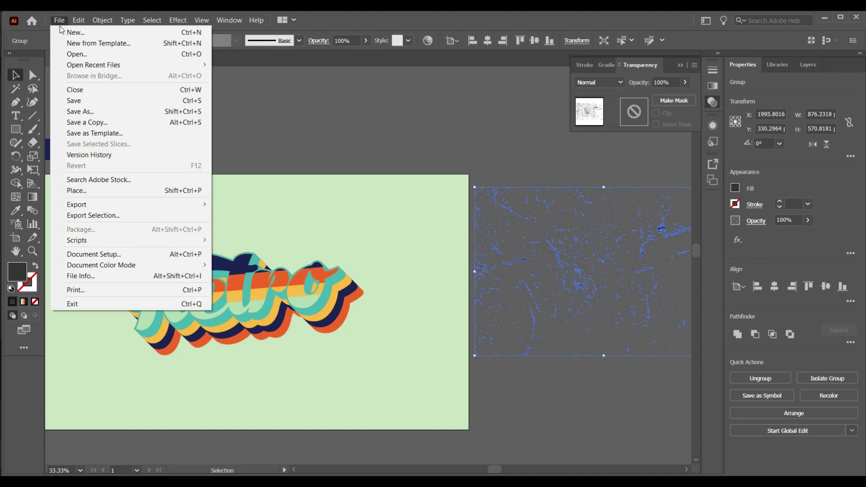
{"action": "left_click", "coordinate": [90, 63]}
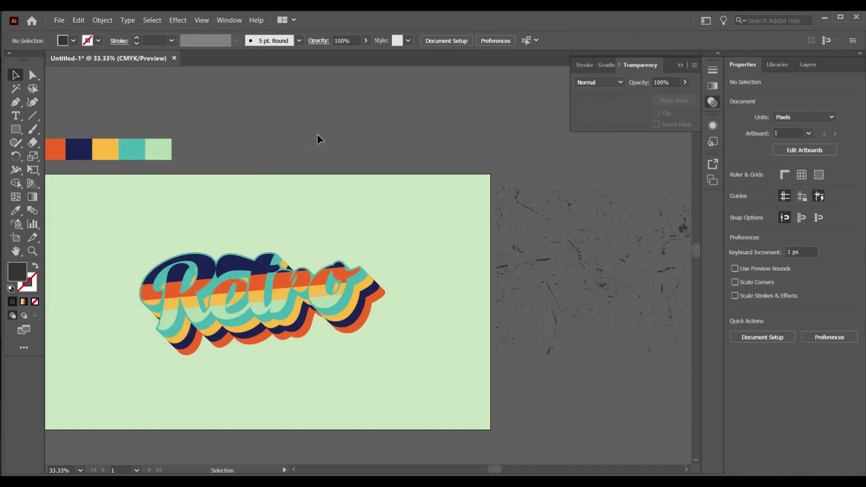
{"action": "key", "text": "ctrl+equal"}
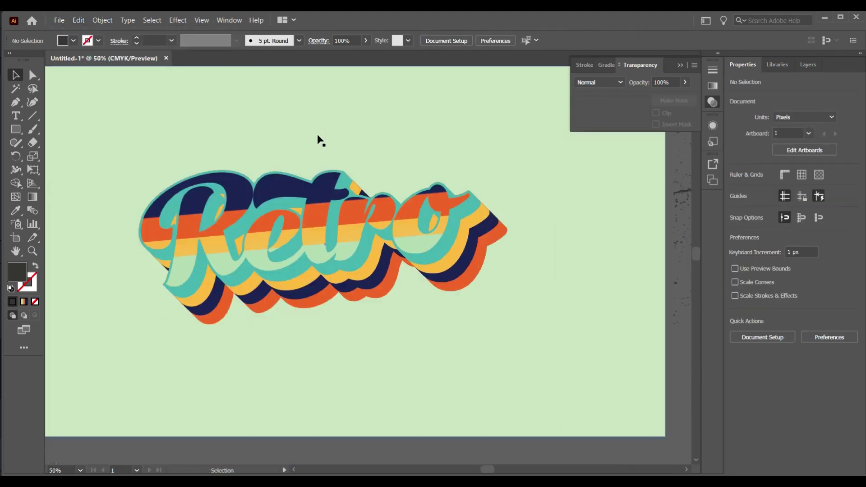
- Make an opacity mask on the Retro artwork and paste the grunge texture into it
{"action": "scroll", "coordinate": [318, 140], "scroll_direction": "down", "scroll_amount": 1}
{"action": "left_click", "coordinate": [318, 167]}
{"action": "left_click", "coordinate": [673, 103]}
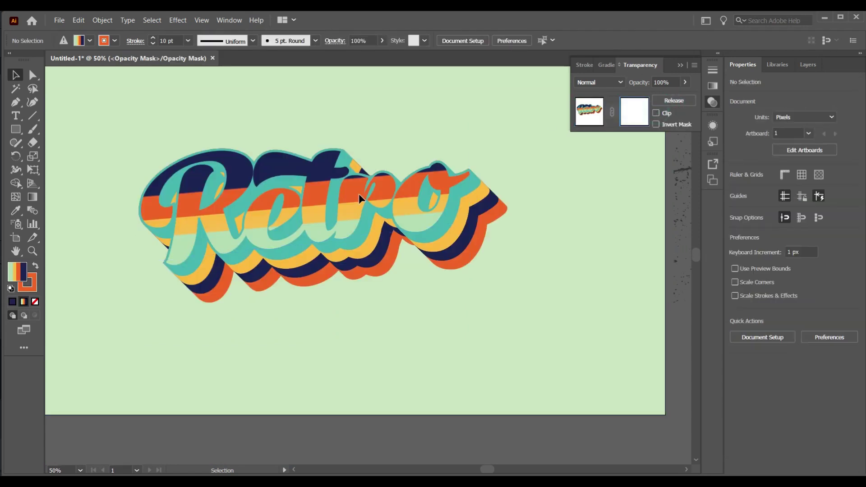
{"action": "right_click", "coordinate": [359, 195]}
{"action": "left_click", "coordinate": [342, 189]}
{"action": "left_click", "coordinate": [67, 23]}
{"action": "mouse_move", "coordinate": [78, 20]}
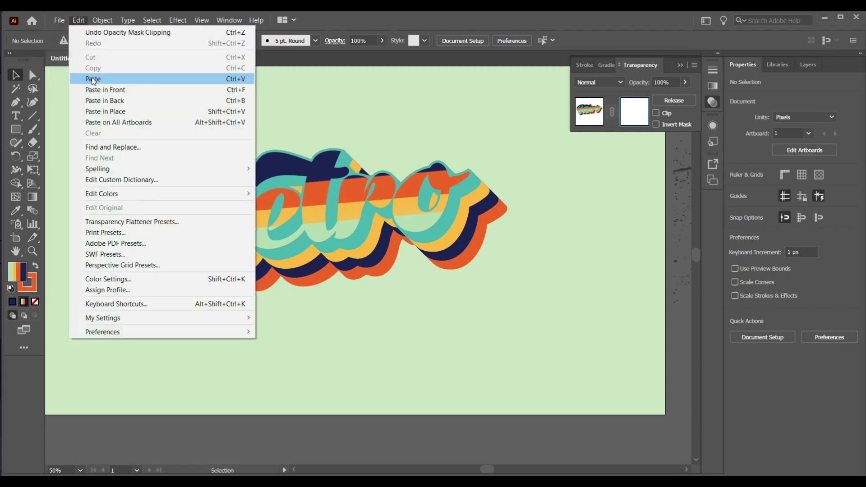
{"action": "left_click", "coordinate": [94, 79]}
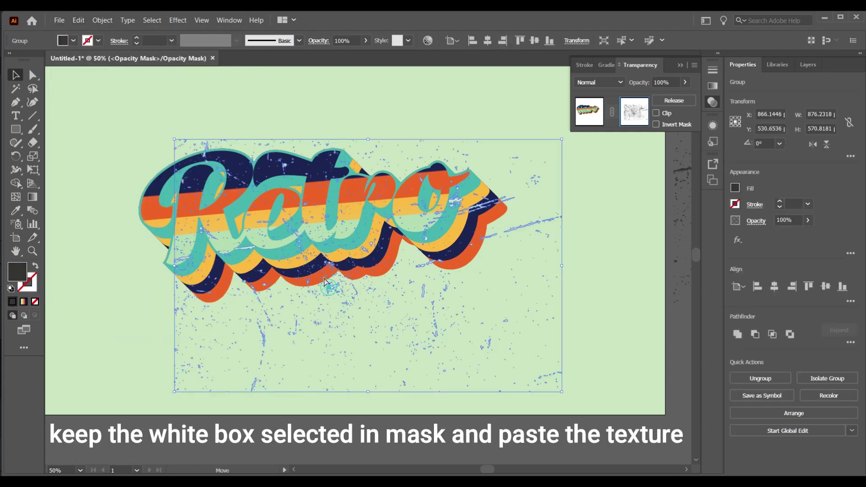
- Position and slightly shorten the mask texture over the letters to distress them
{"action": "left_click_drag", "start_coordinate": [326, 282], "coordinate": [275, 236]}
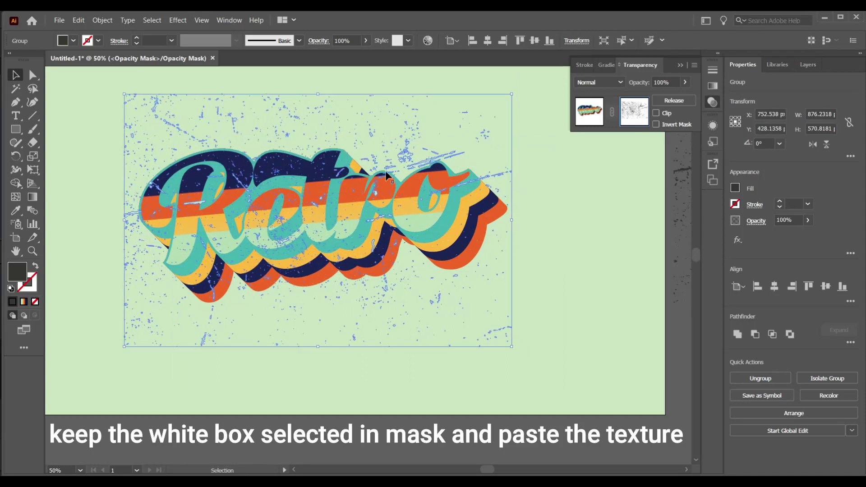
{"action": "left_click_drag", "start_coordinate": [404, 154], "coordinate": [412, 180]}
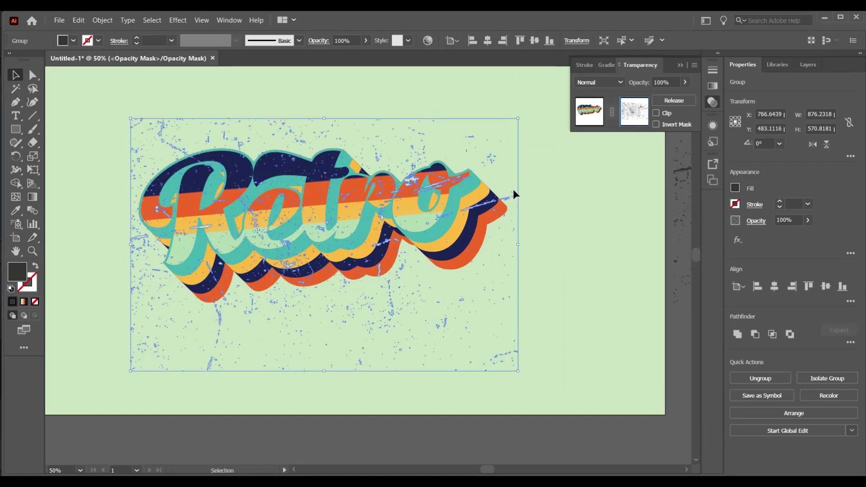
{"action": "left_click", "coordinate": [630, 255]}
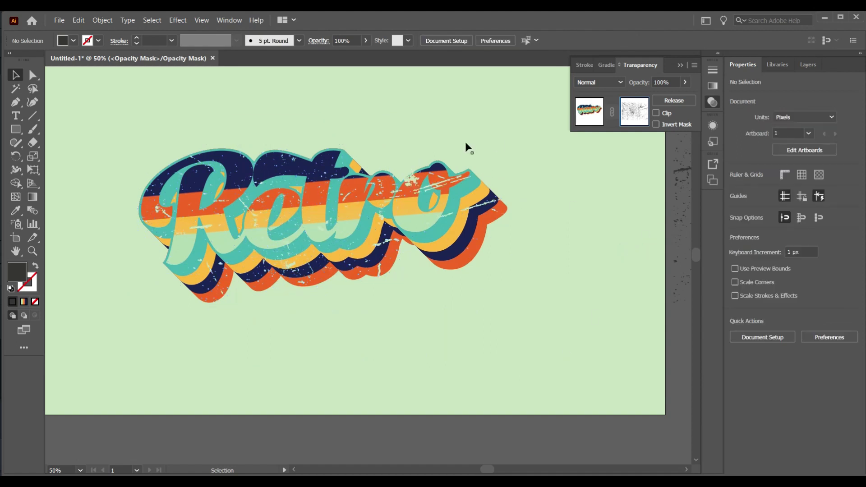
{"action": "scroll", "coordinate": [463, 143], "scroll_direction": "left", "scroll_amount": 2}
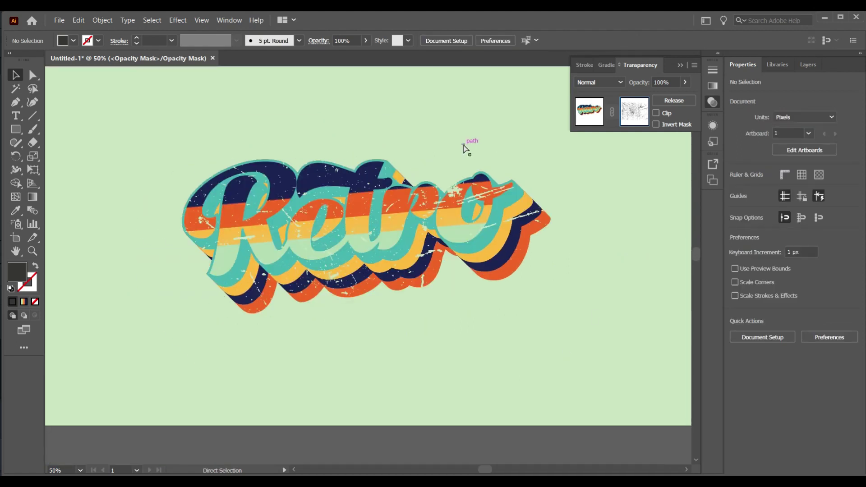
{"action": "key", "text": "ctrl+equal"}
{"action": "scroll", "coordinate": [462, 144], "scroll_direction": "up", "scroll_amount": 2}
{"action": "left_click", "coordinate": [476, 210]}
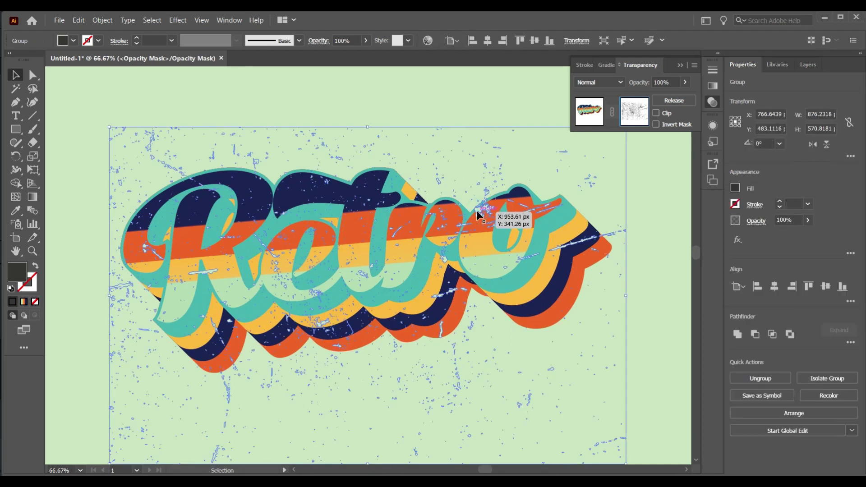
{"action": "scroll", "coordinate": [366, 413], "scroll_direction": "down", "scroll_amount": 3}
{"action": "left_click_drag", "start_coordinate": [368, 432], "coordinate": [367, 416]}
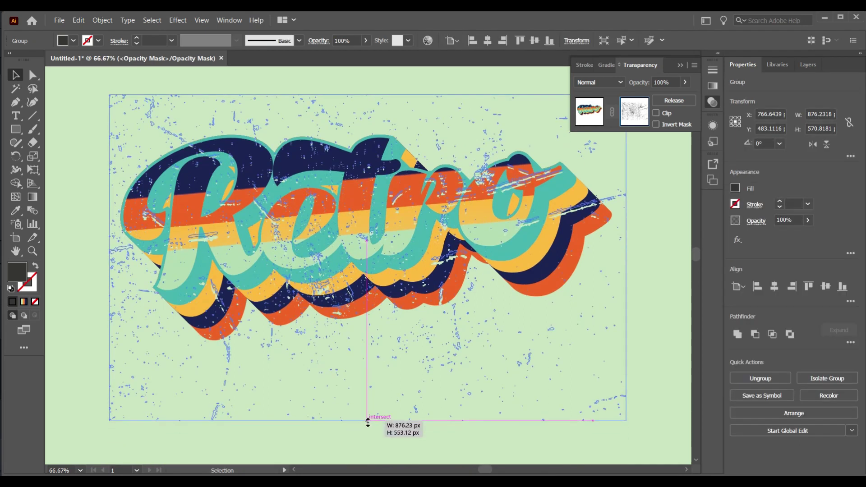
{"action": "left_click_drag", "start_coordinate": [486, 156], "coordinate": [480, 182]}
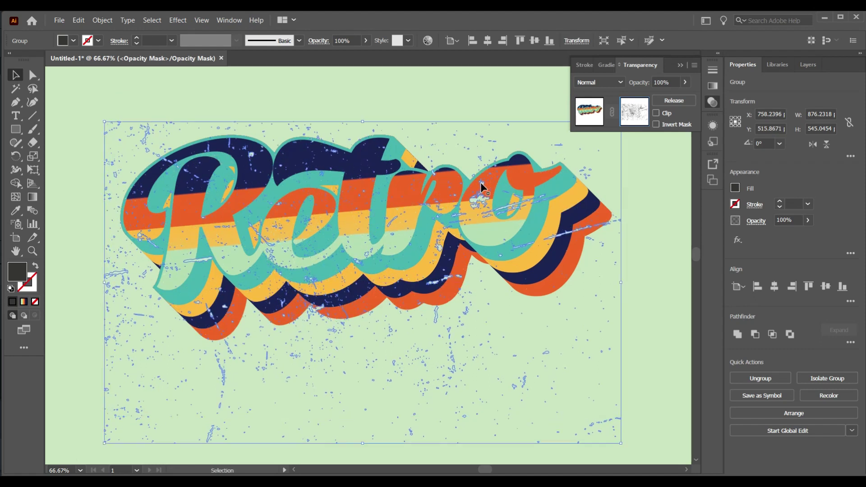
{"action": "left_click", "coordinate": [466, 99]}
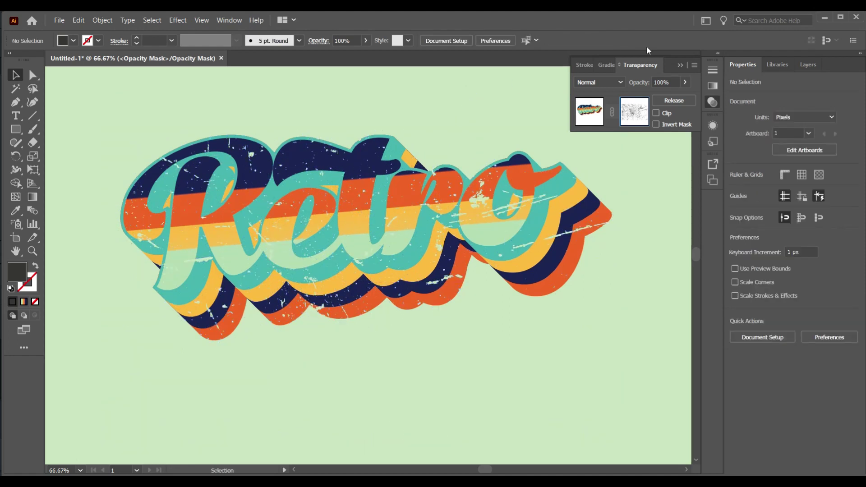
{"action": "left_click", "coordinate": [679, 65]}
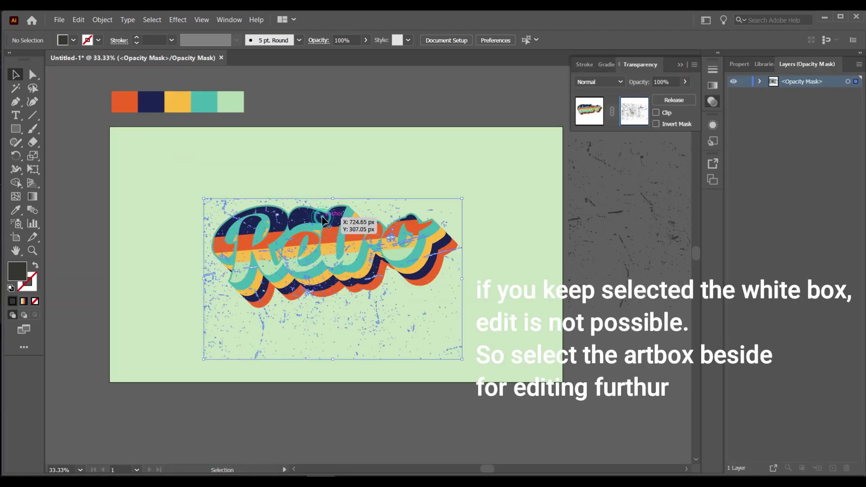
- Exit mask editing and group the masked Retro artwork with the mint background
{"action": "left_click", "coordinate": [760, 81]}
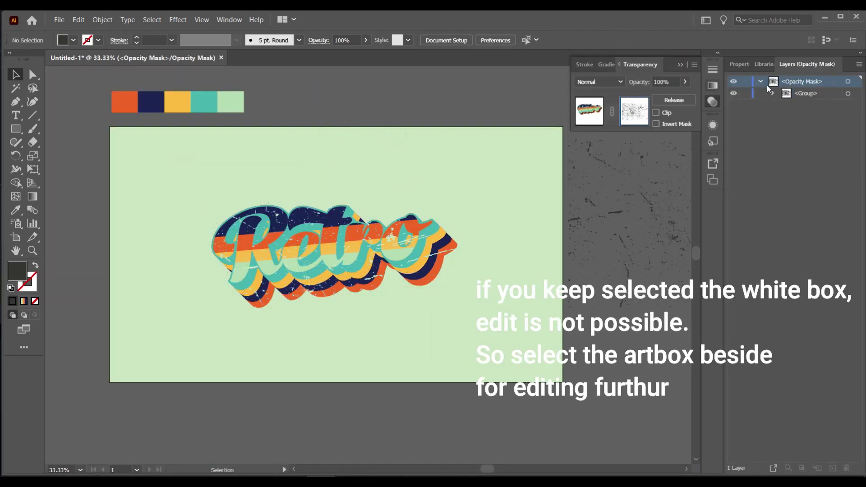
{"action": "left_click", "coordinate": [589, 111]}
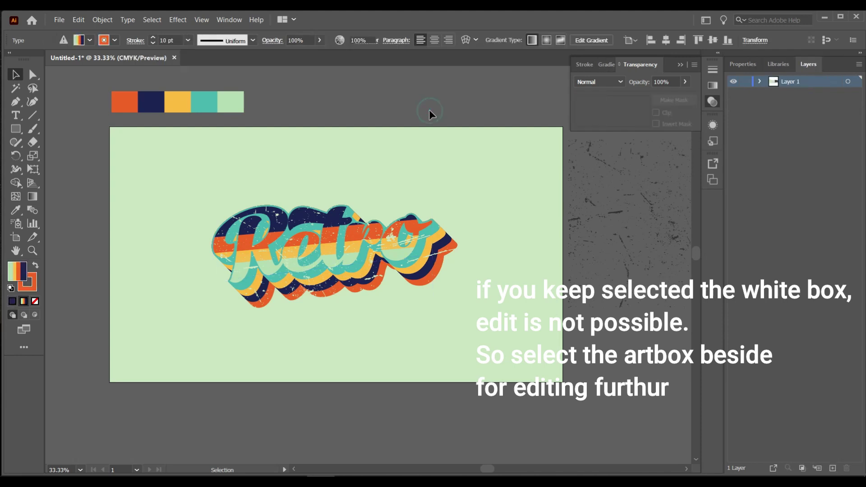
{"action": "left_click", "coordinate": [84, 131]}
{"action": "left_click", "coordinate": [361, 225]}
{"action": "right_click", "coordinate": [361, 225]}
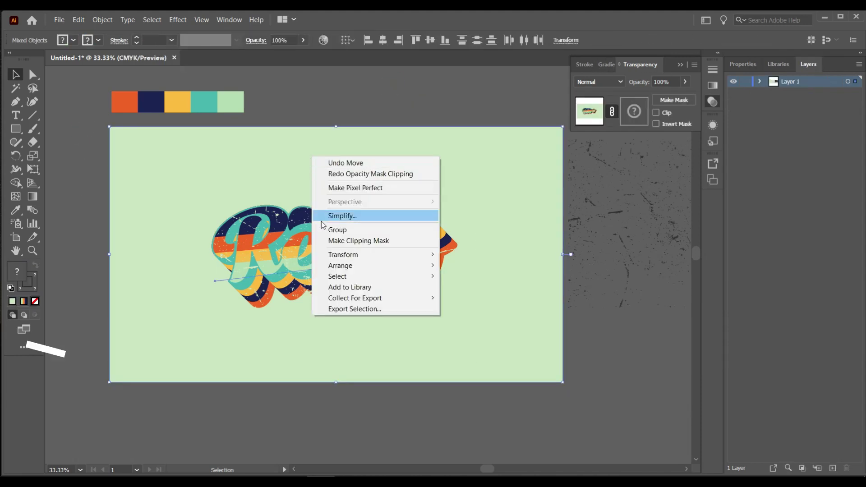
{"action": "left_click", "coordinate": [321, 228]}
- Export the grouped artwork as a JPG via Export for Screens
{"action": "left_click", "coordinate": [59, 19]}
{"action": "key", "text": "ctrl+alt+e"}
{"action": "double_click", "coordinate": [224, 181]}
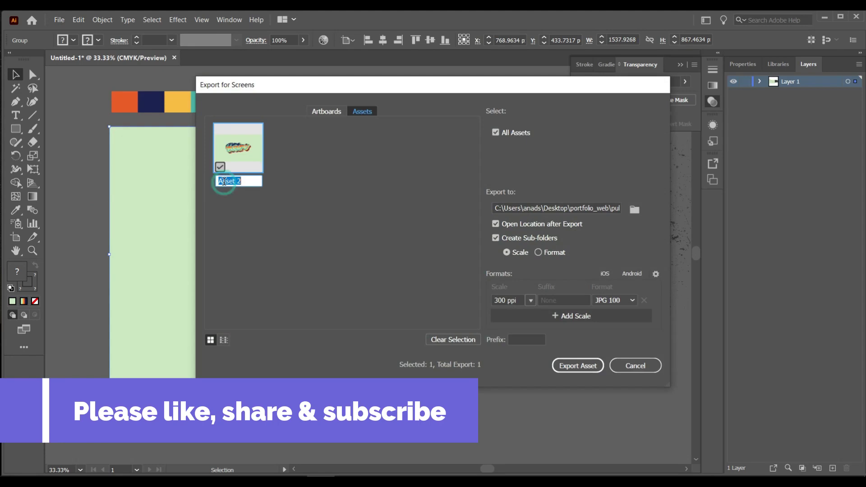
{"action": "left_click", "coordinate": [578, 365]}
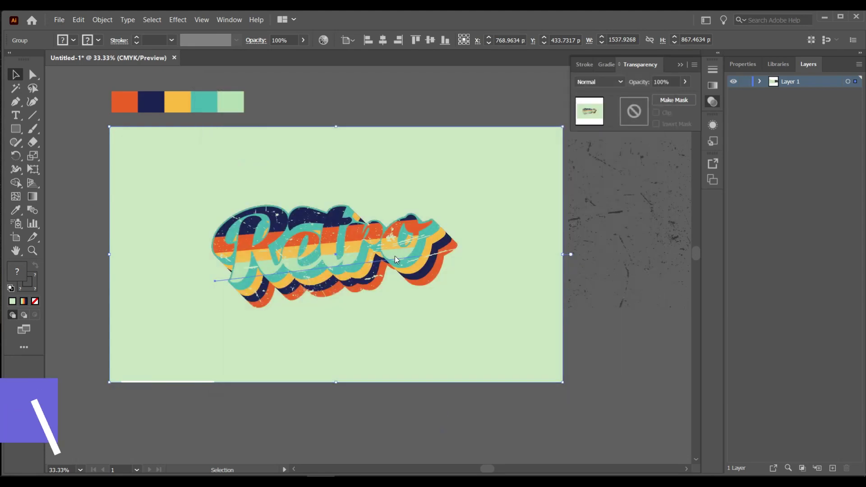
- Zoom into the exported Retro JPG full screen in the image viewer
{"action": "left_click", "coordinate": [852, 463]}
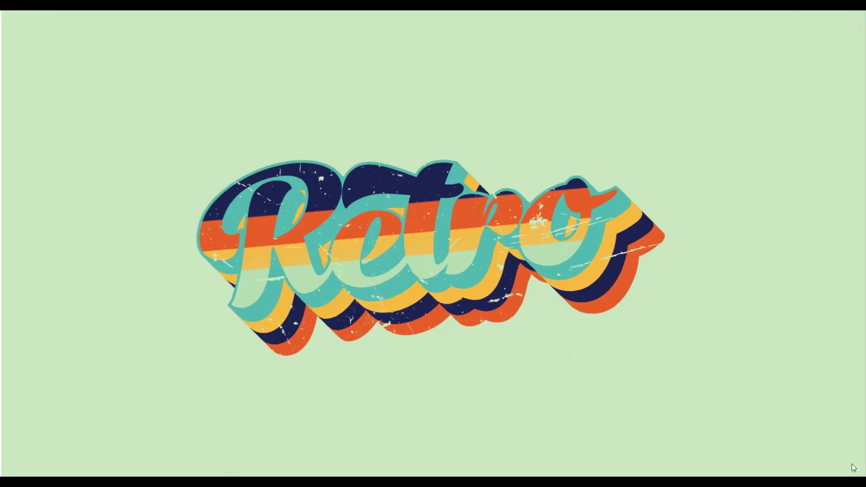
{"action": "scroll", "coordinate": [486, 237], "scroll_direction": "up", "scroll_amount": 3}
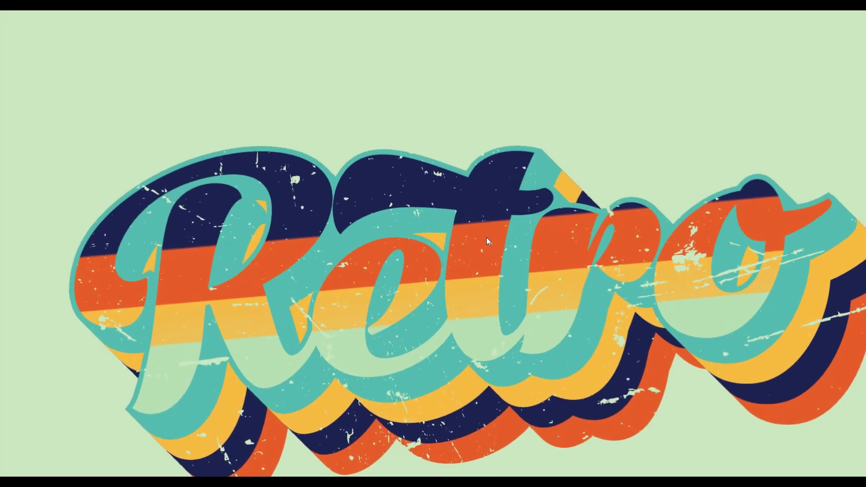